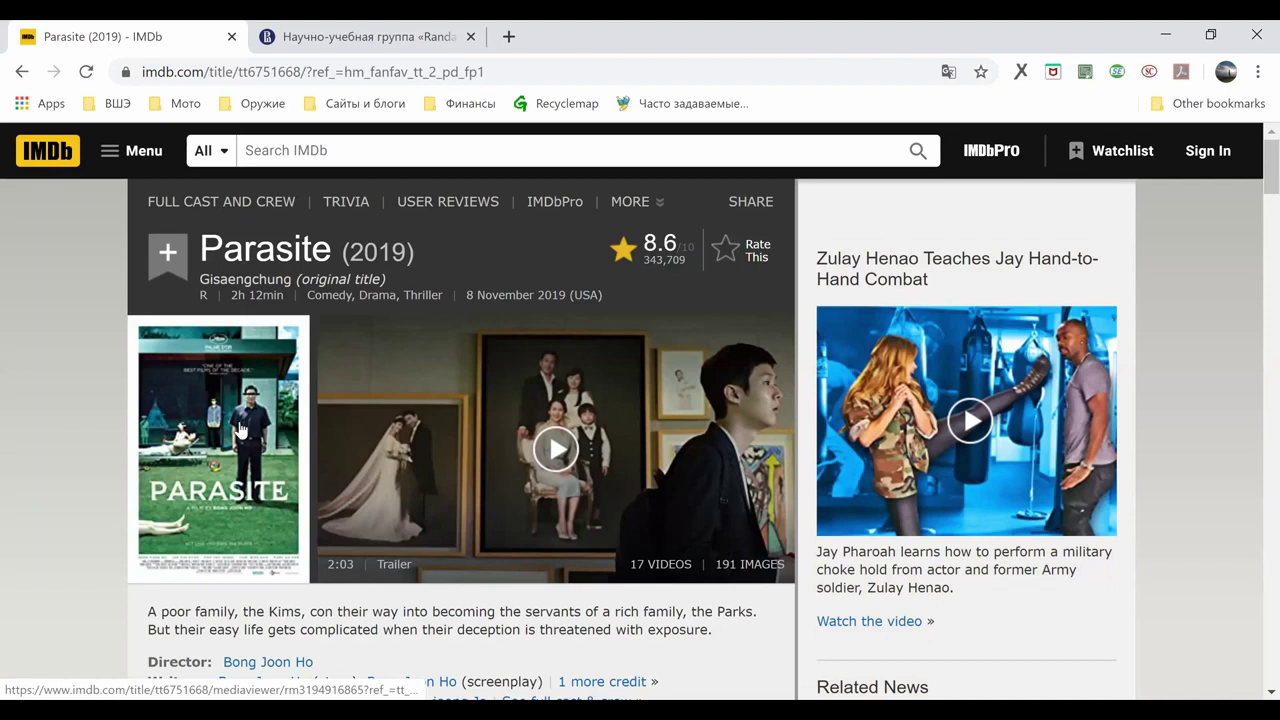
- Look through the IMDb page for Parasite, the research group page and the film dataset
scroll(240, 430, "down", 3)
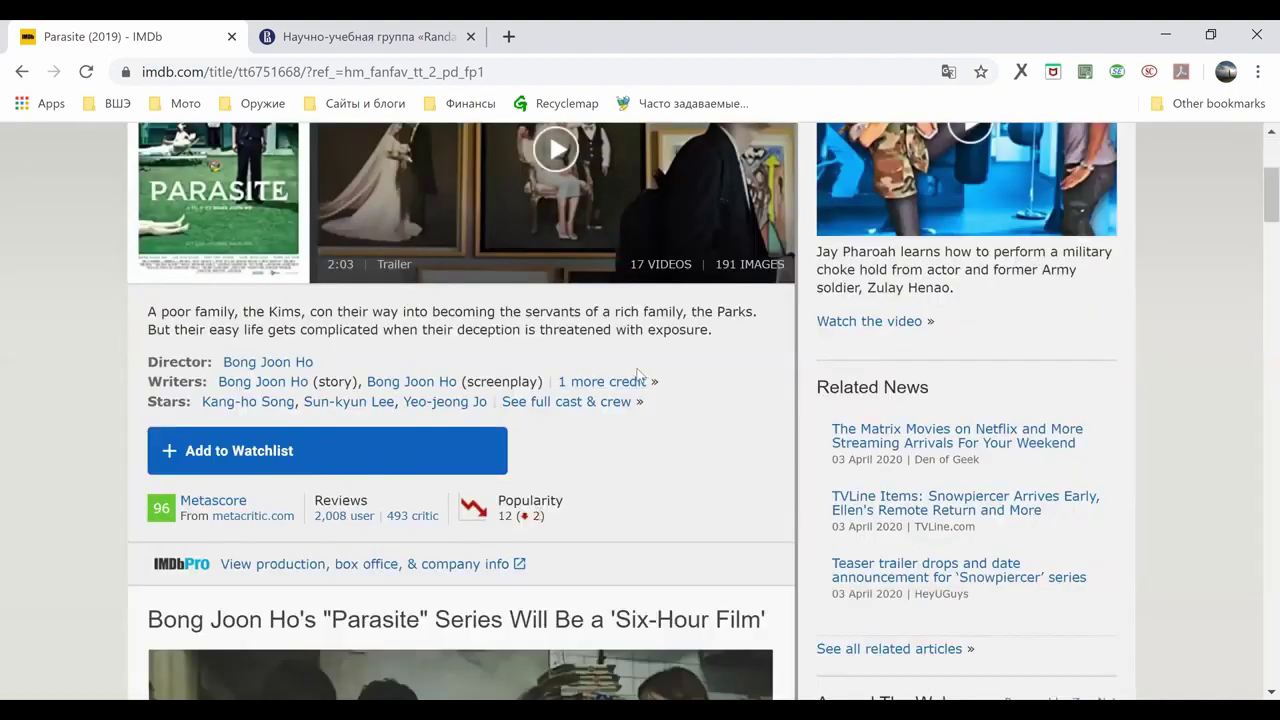
left_click(318, 50)
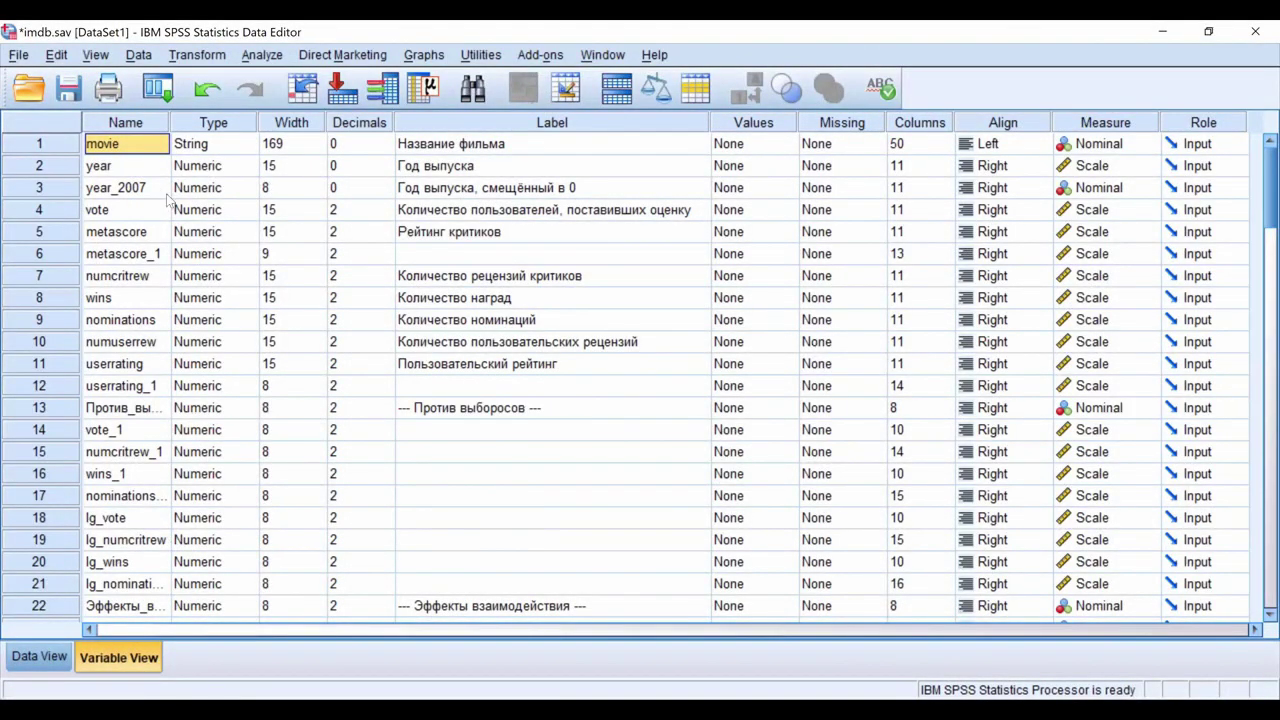
left_click(24, 658)
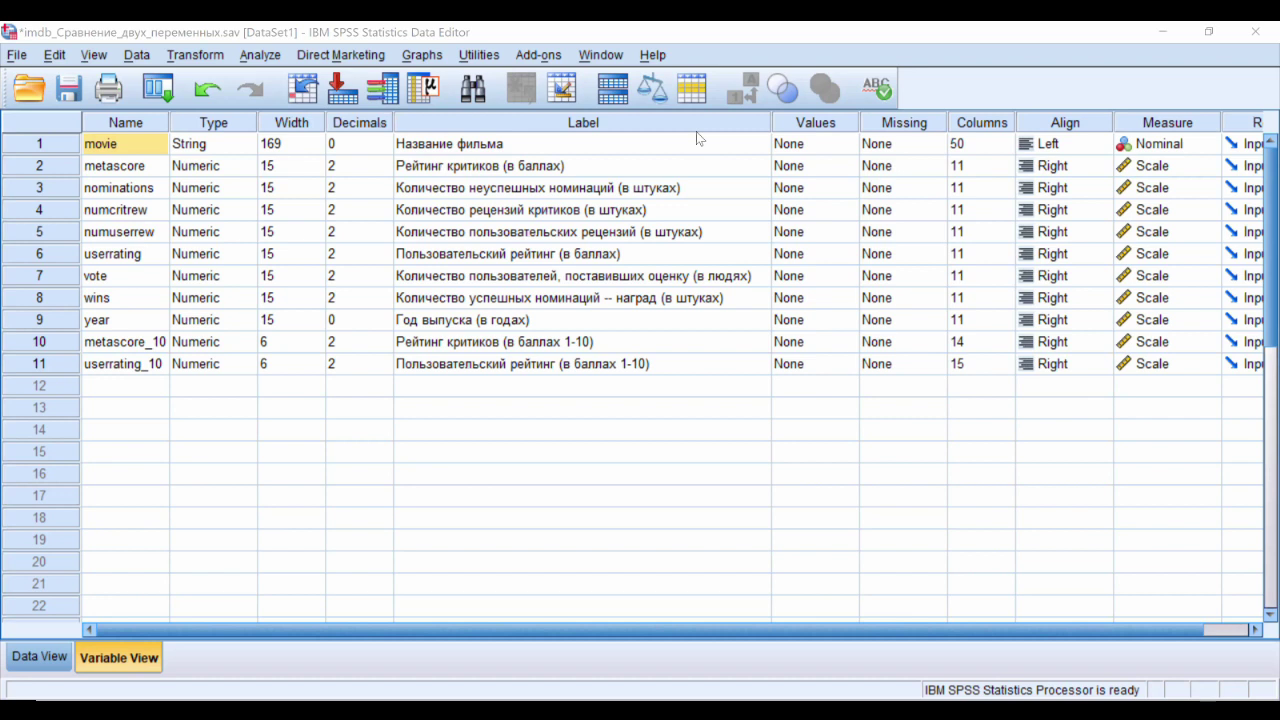
- Review the variable list of the two-variable comparison dataset, focusing on metascore and userrating
left_click(104, 210)
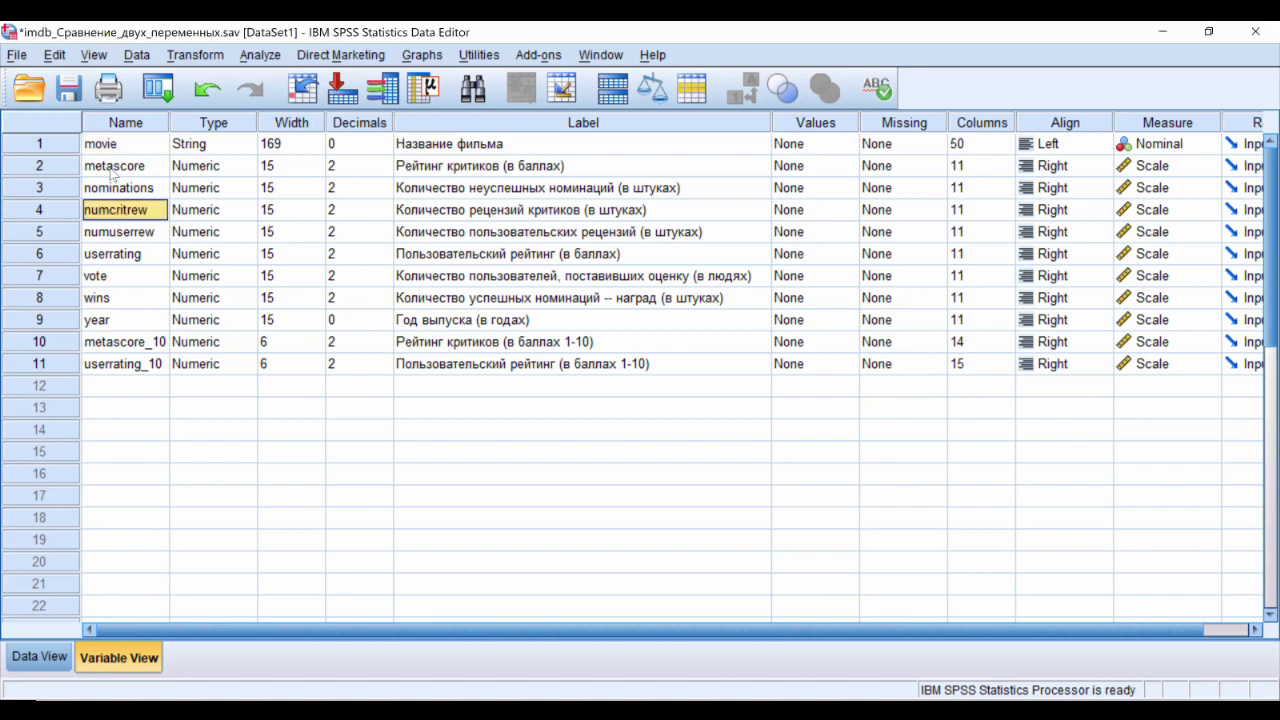
left_click(113, 168)
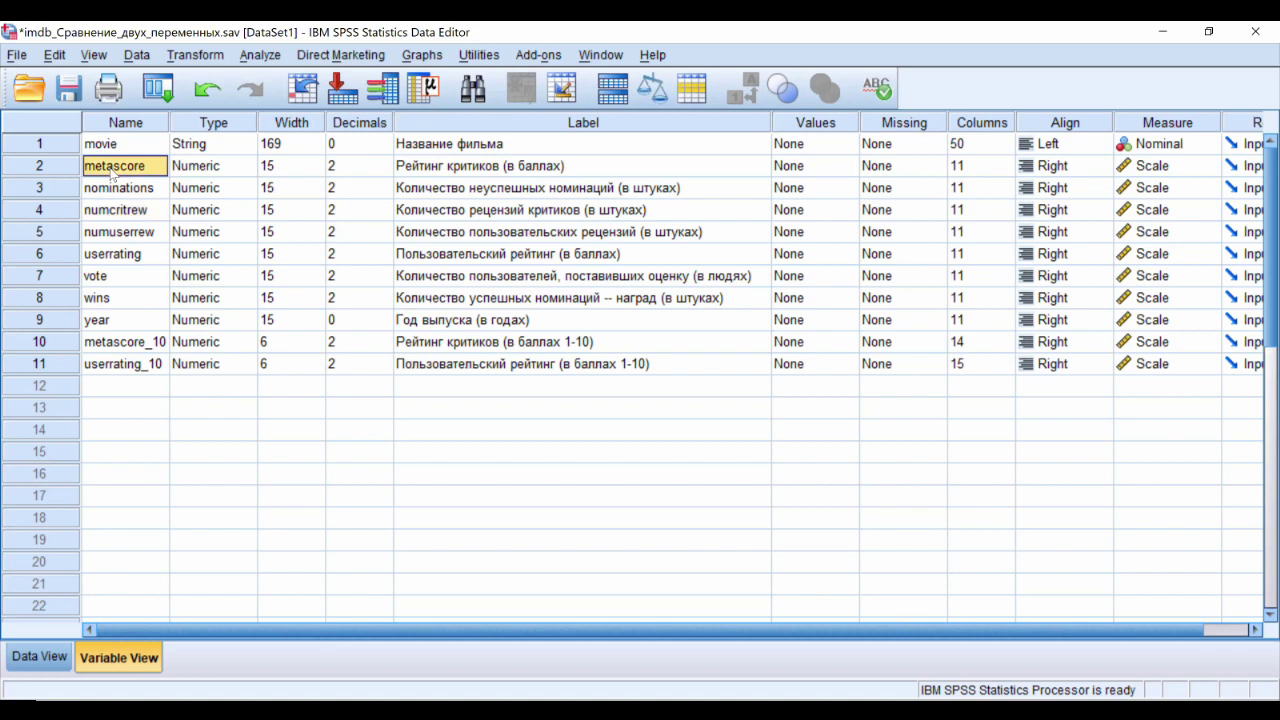
left_click(131, 259)
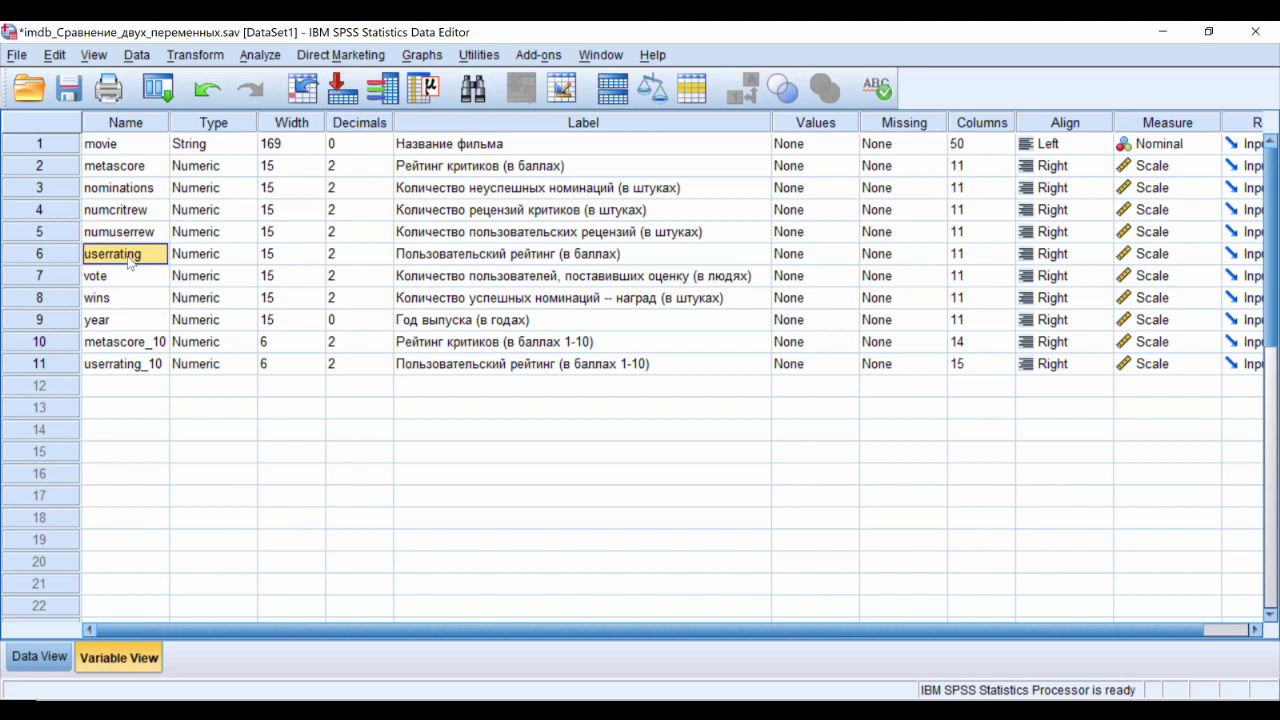
left_click(141, 174)
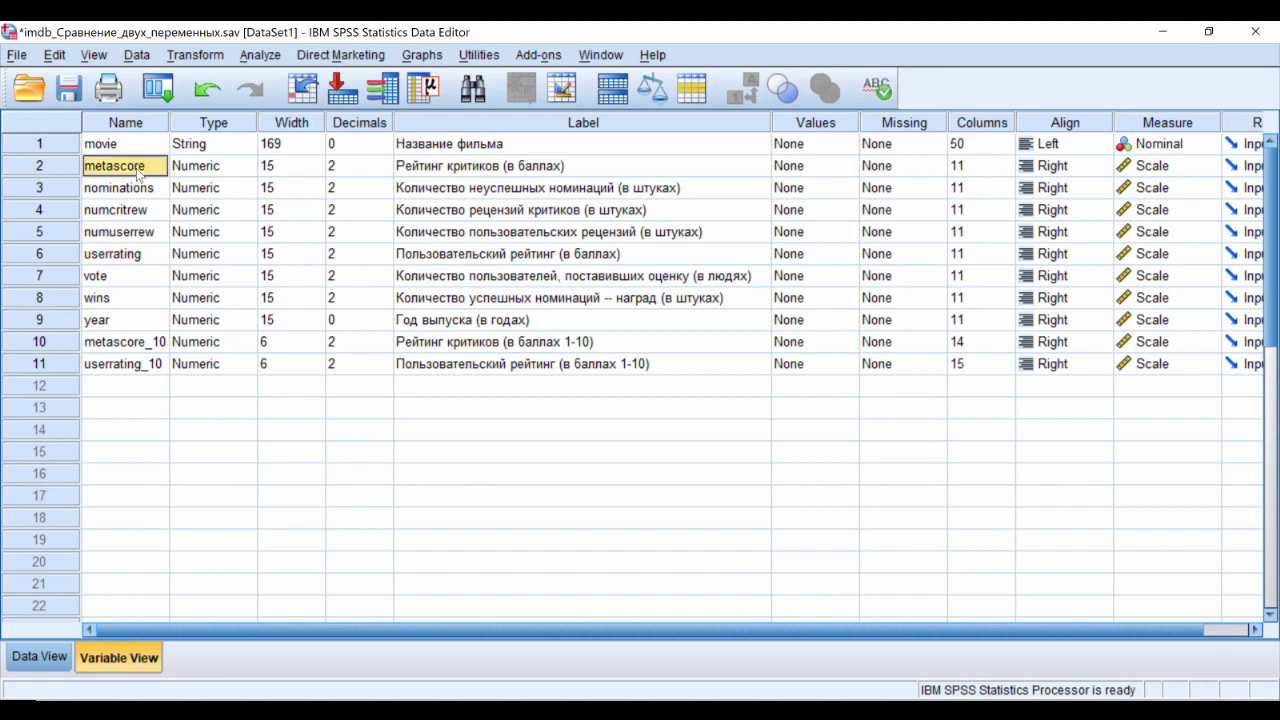
- Check the value labels of the metascore variable and inspect its column in the data
left_click(817, 166)
left_click(847, 166)
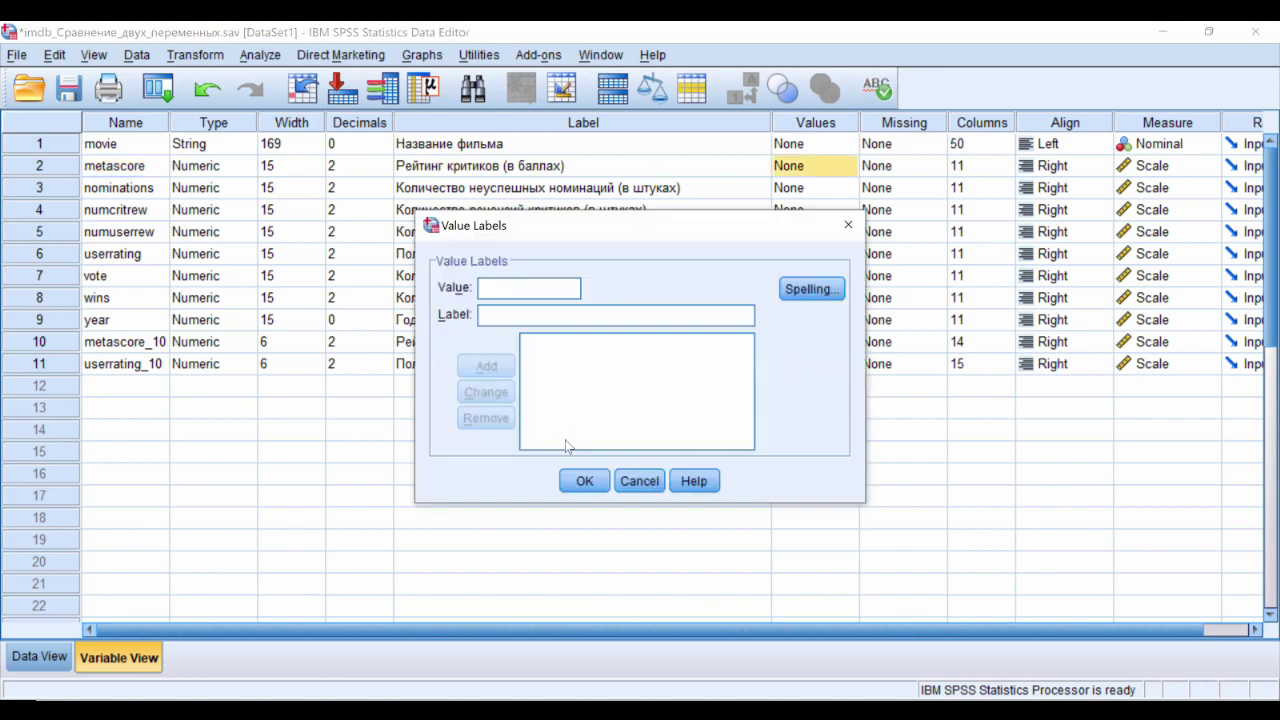
left_click(848, 225)
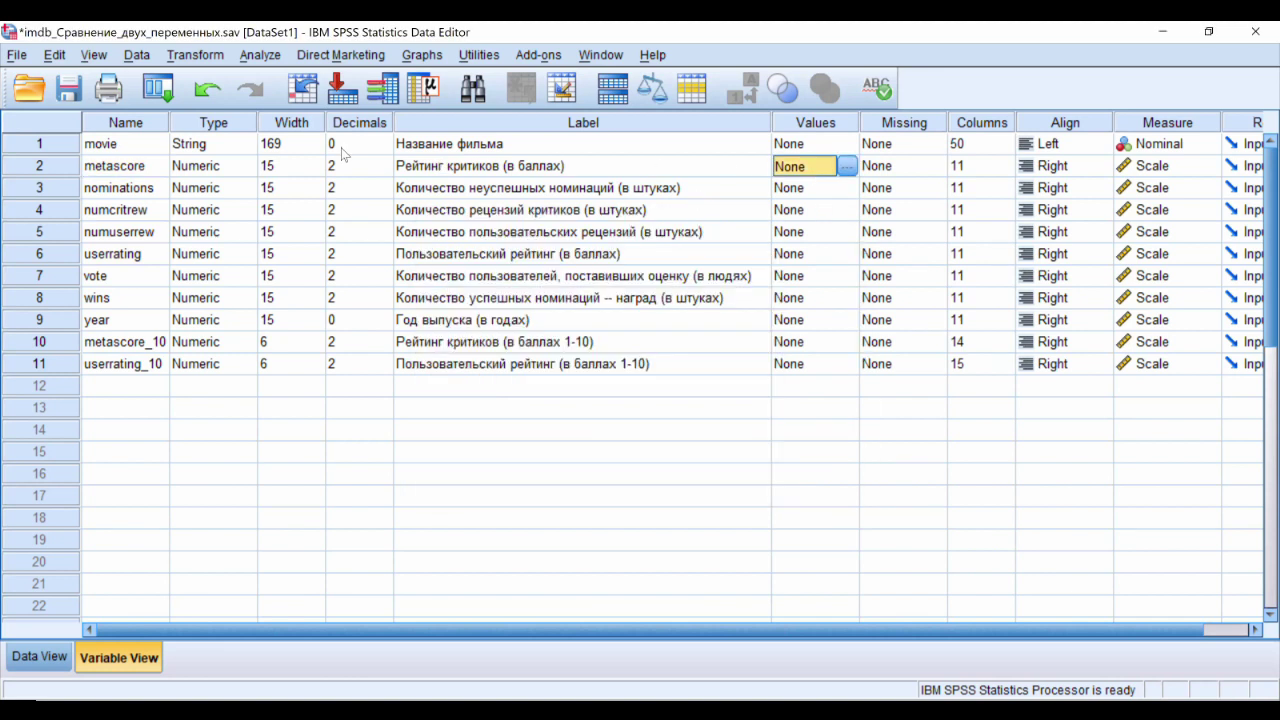
double_click(43, 168)
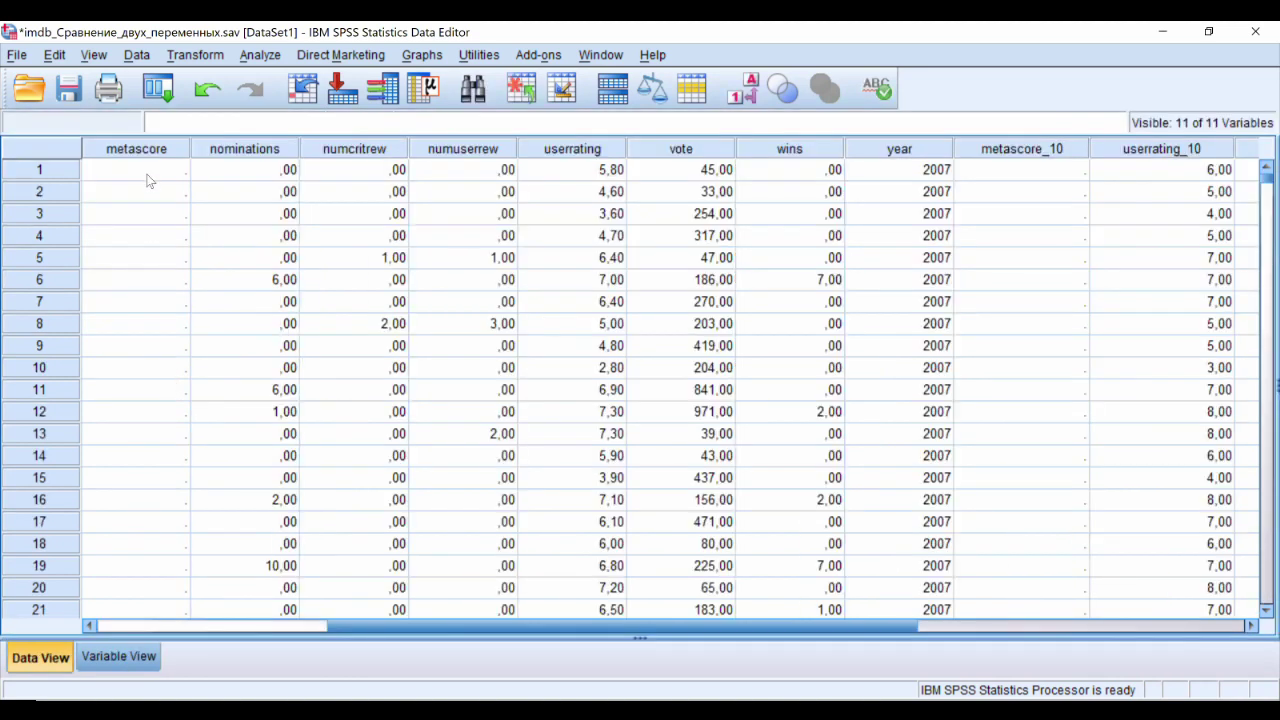
key("ctrl+Down")
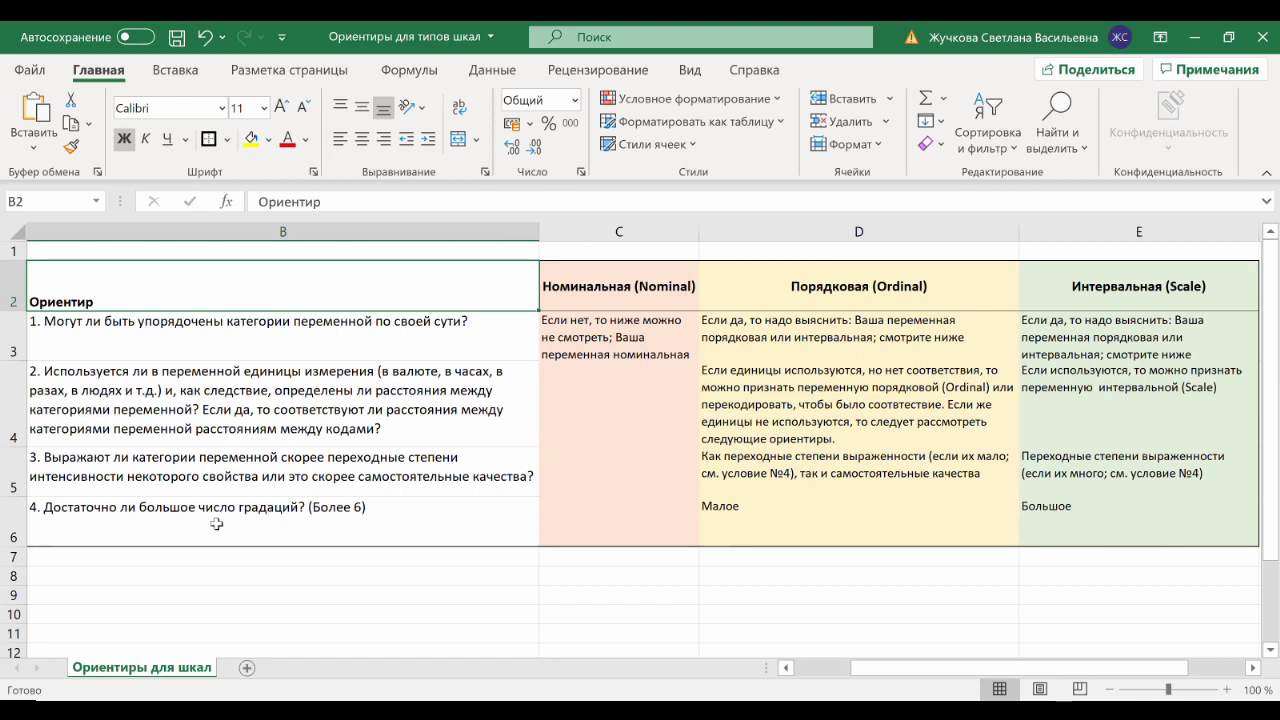
- In the Excel scale-type guide, read the first criterion, on ordering categories, across the nominal, ordinal and scale columns
left_click(251, 325)
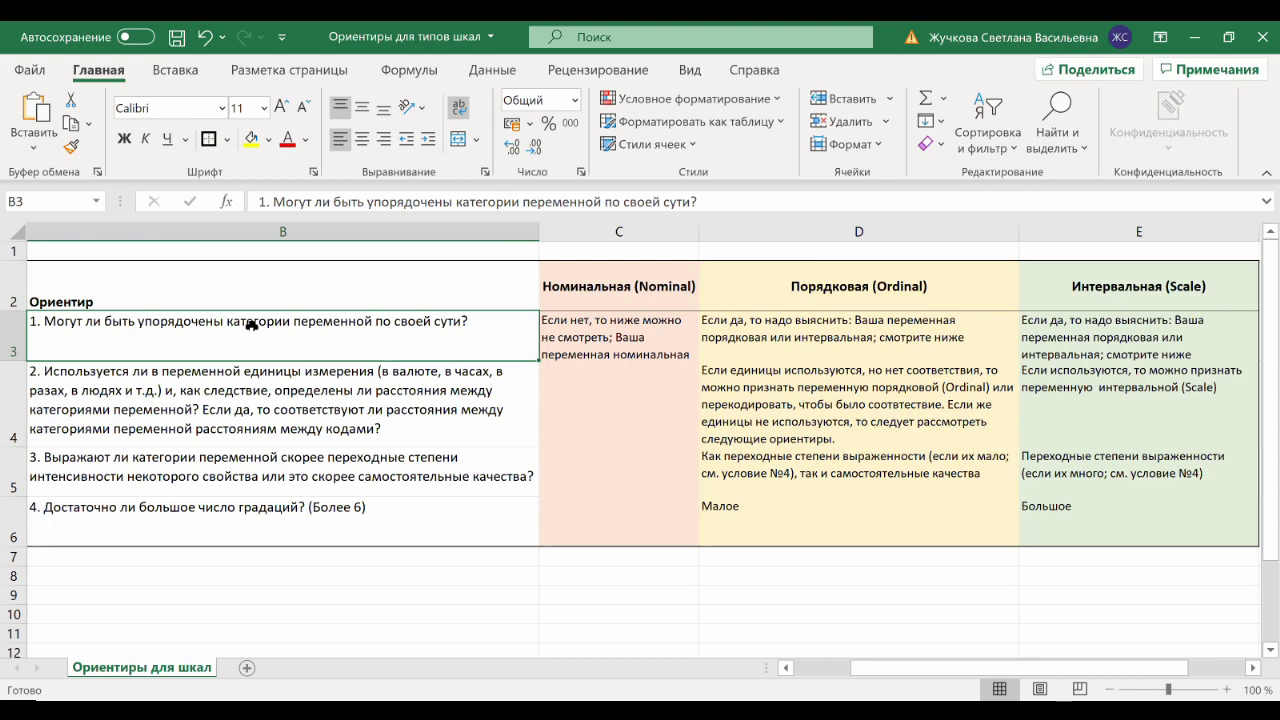
left_click(597, 340)
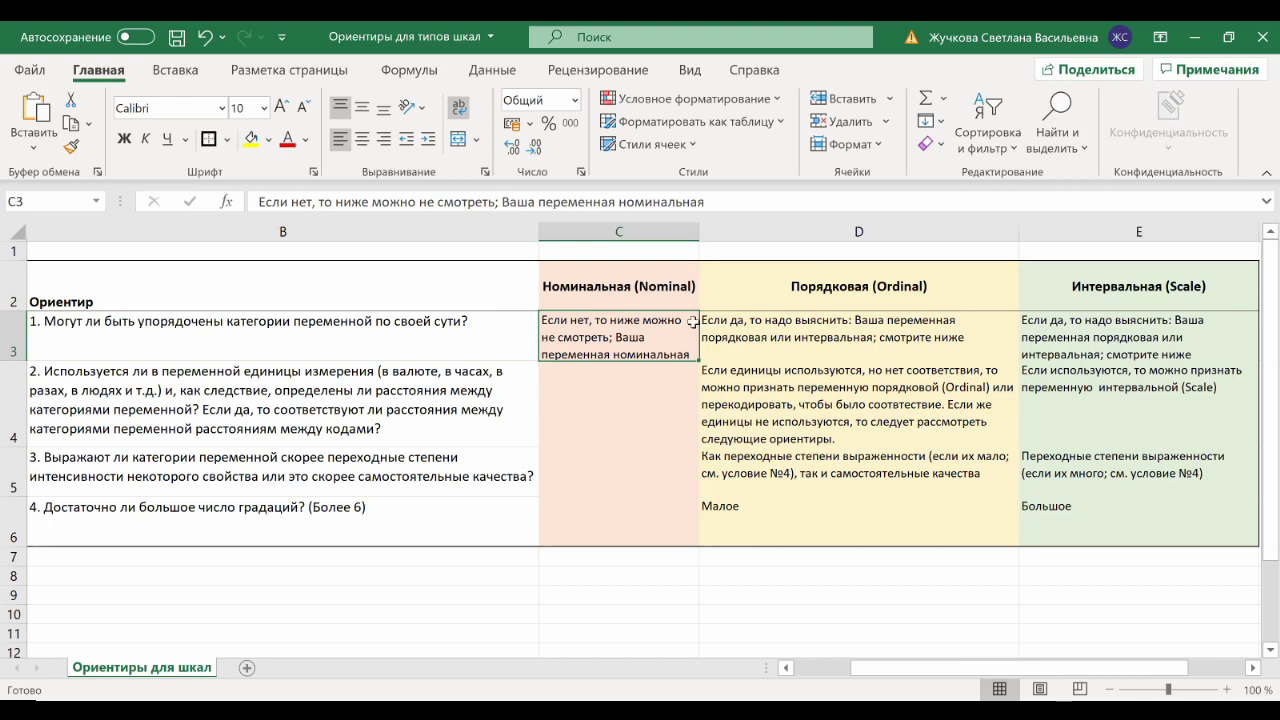
left_click(751, 323)
left_click(1110, 336)
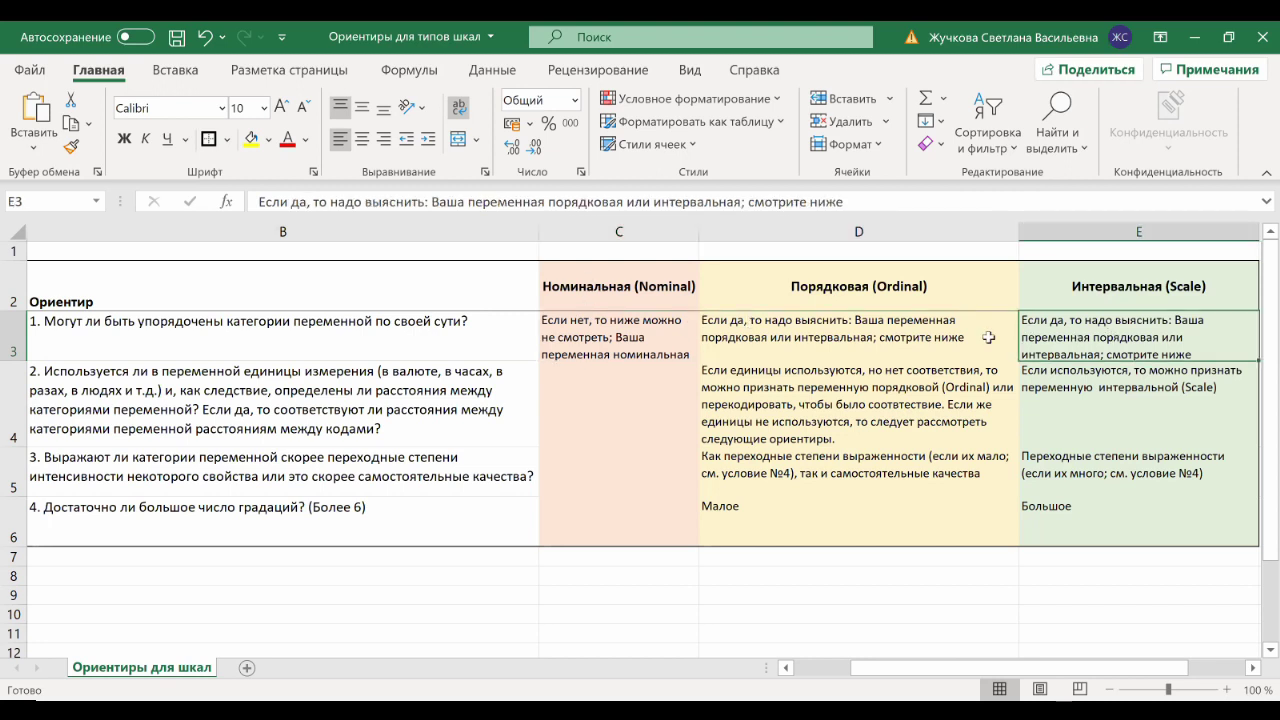
left_click(948, 339)
- Read the second criterion, on units of measurement and distances between categories and codes, with its ordinal answer
left_click(359, 391)
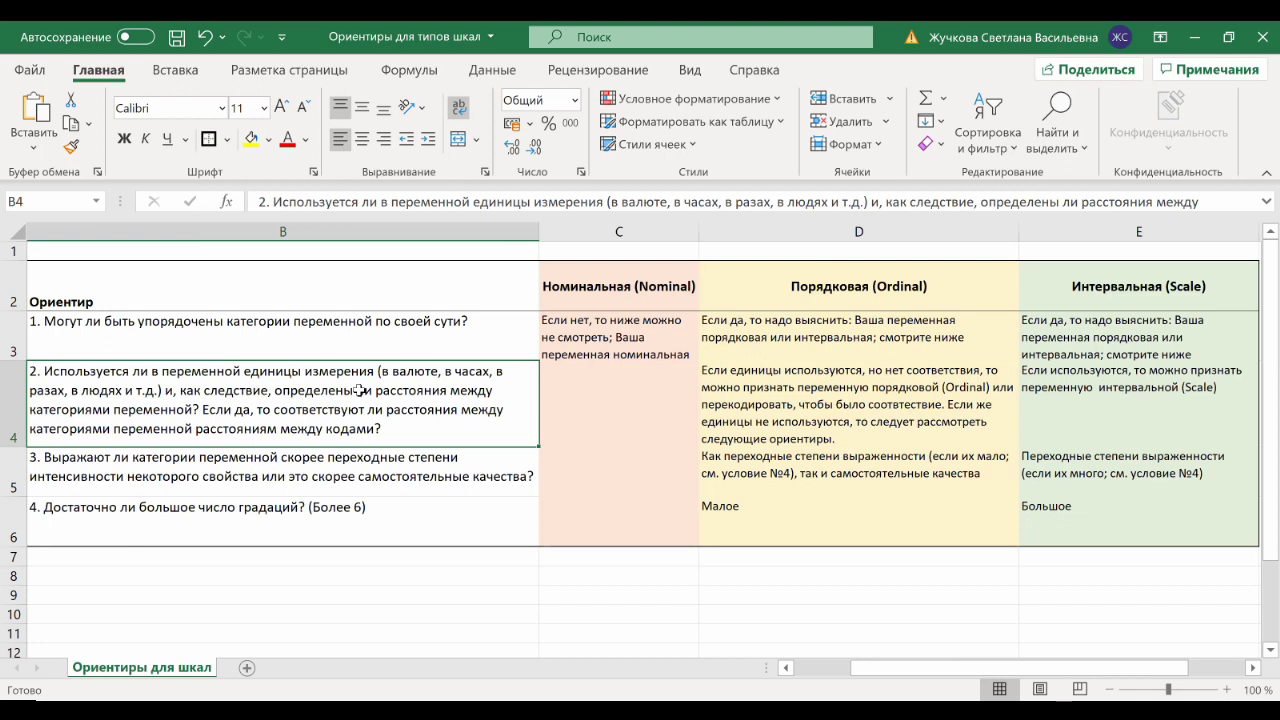
double_click(203, 410)
left_click_drag(203, 410, 415, 432)
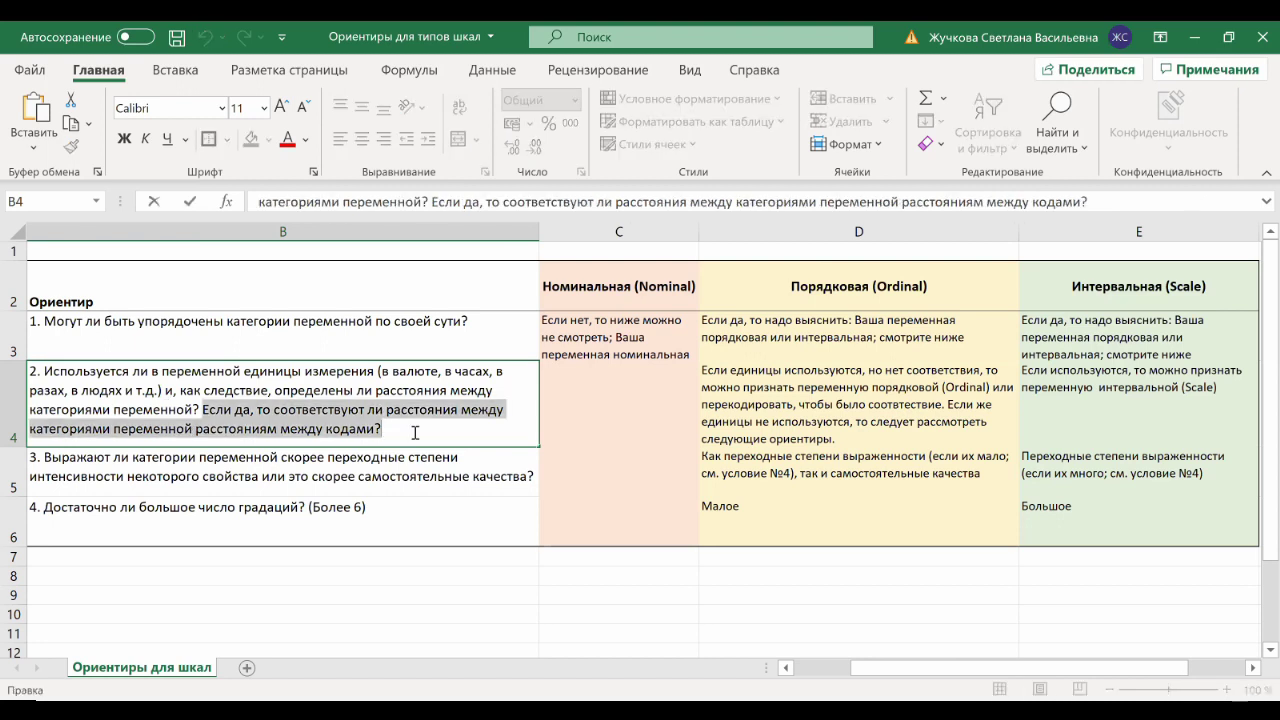
left_click(757, 388)
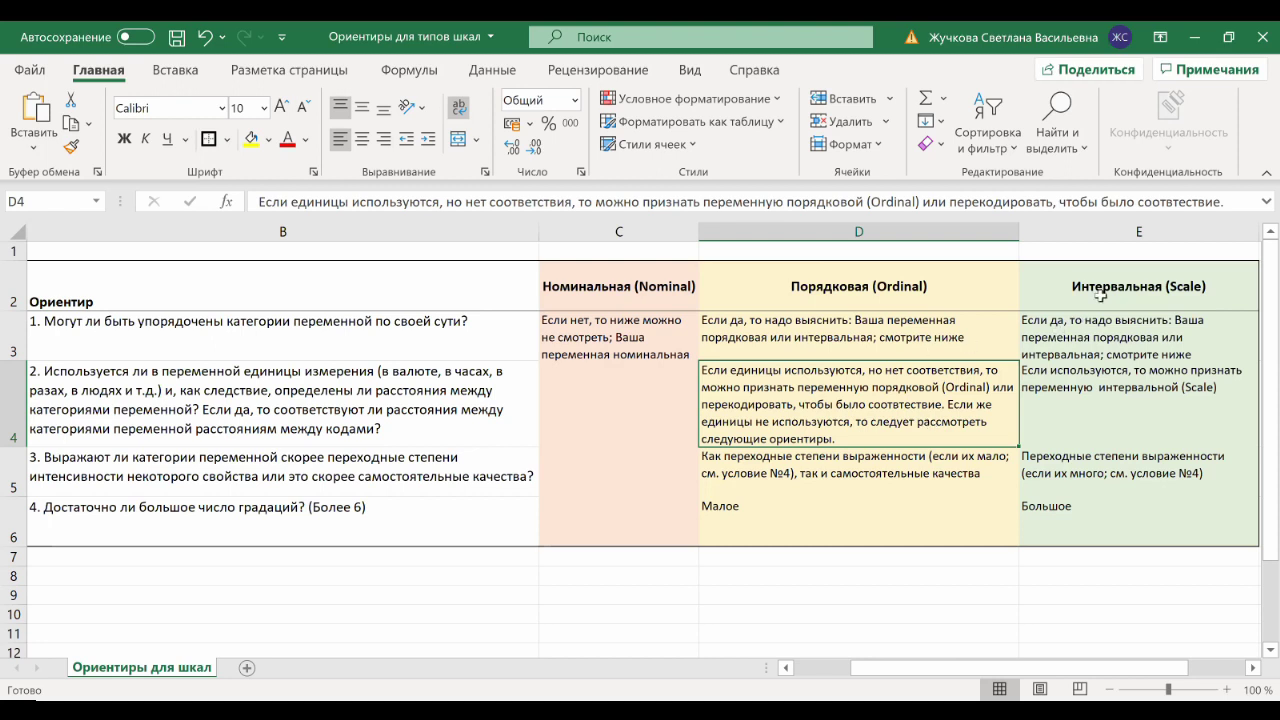
- Read the third and fourth criteria, on degrees of intensity and number of gradations, for the ordinal and scale types
left_click(400, 488)
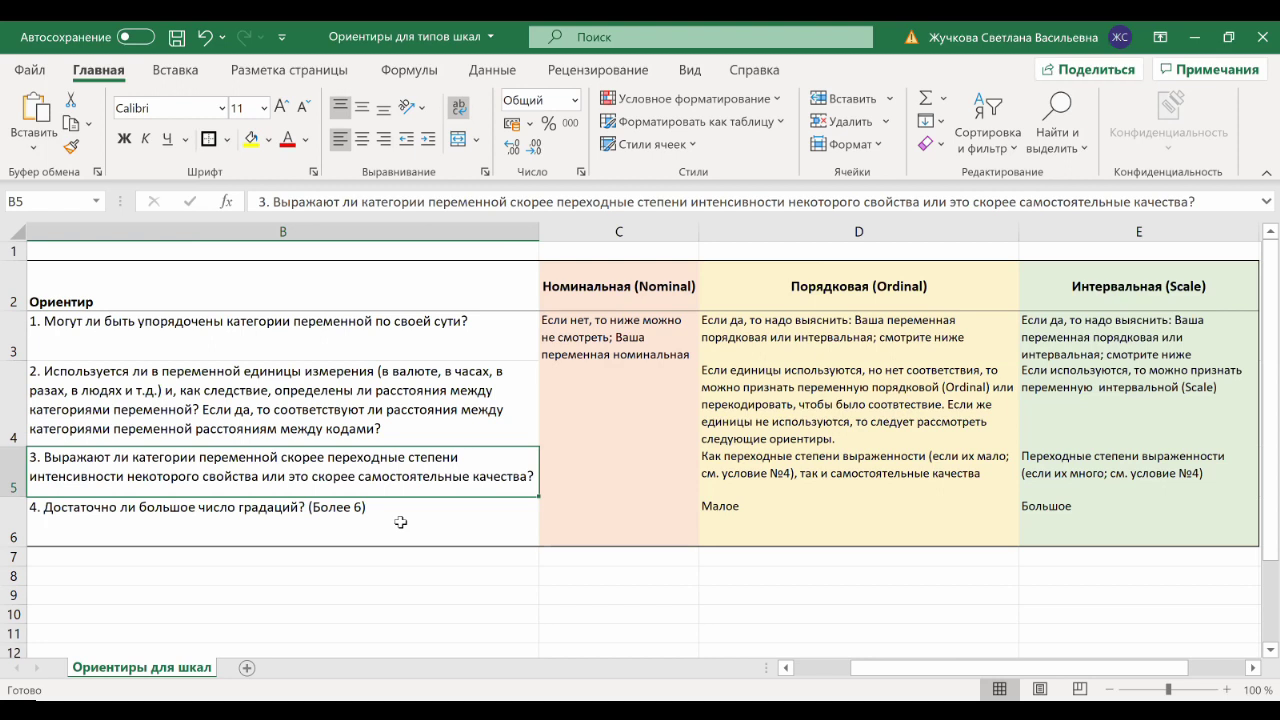
left_click(872, 465)
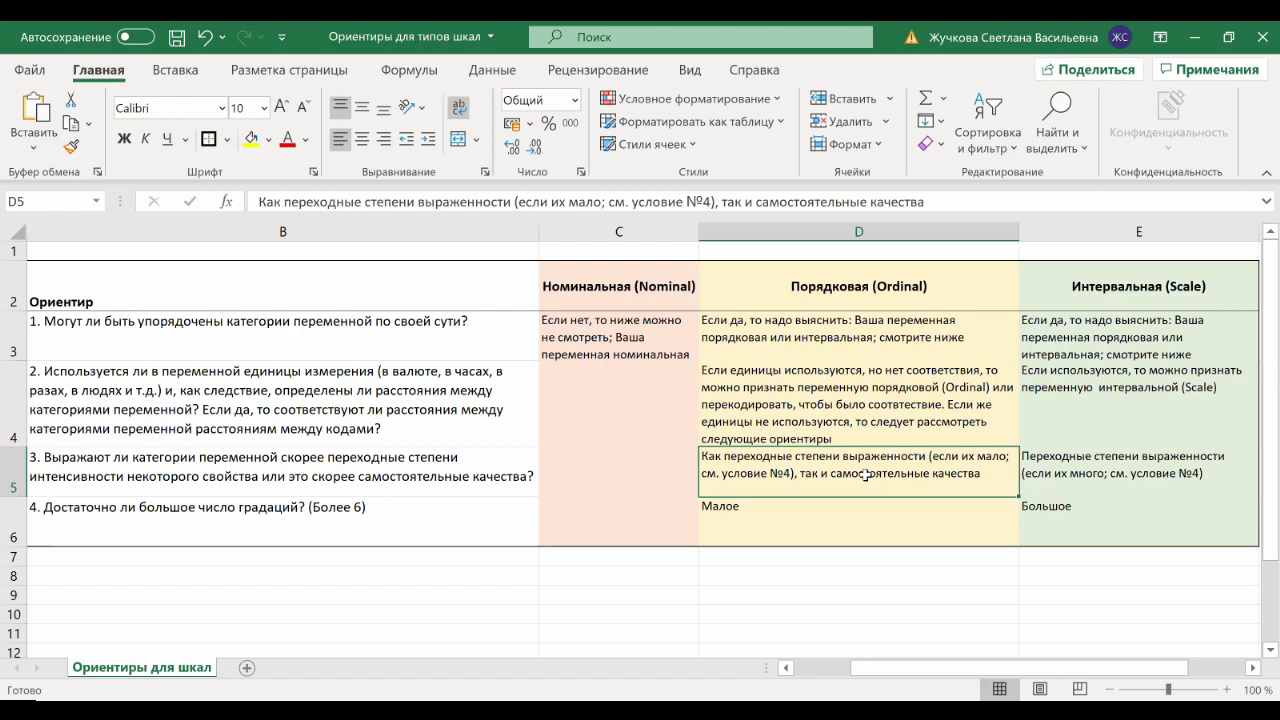
left_click(1085, 463)
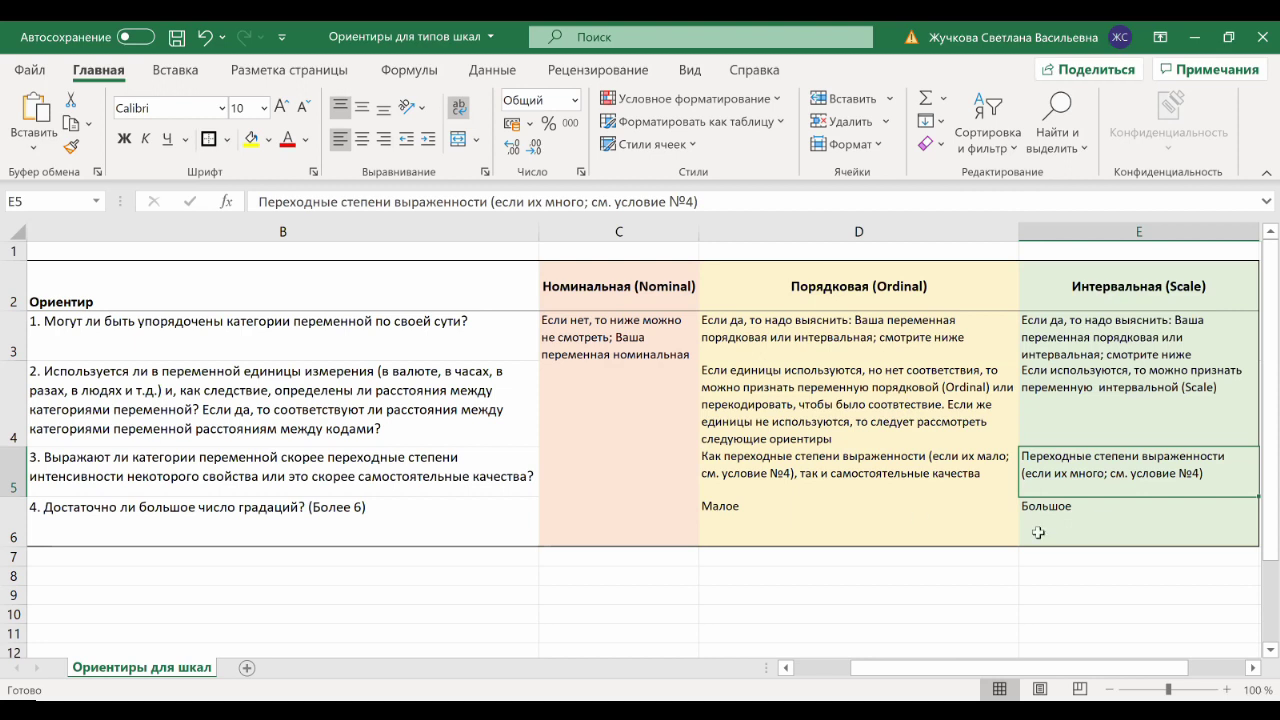
left_click(1104, 521)
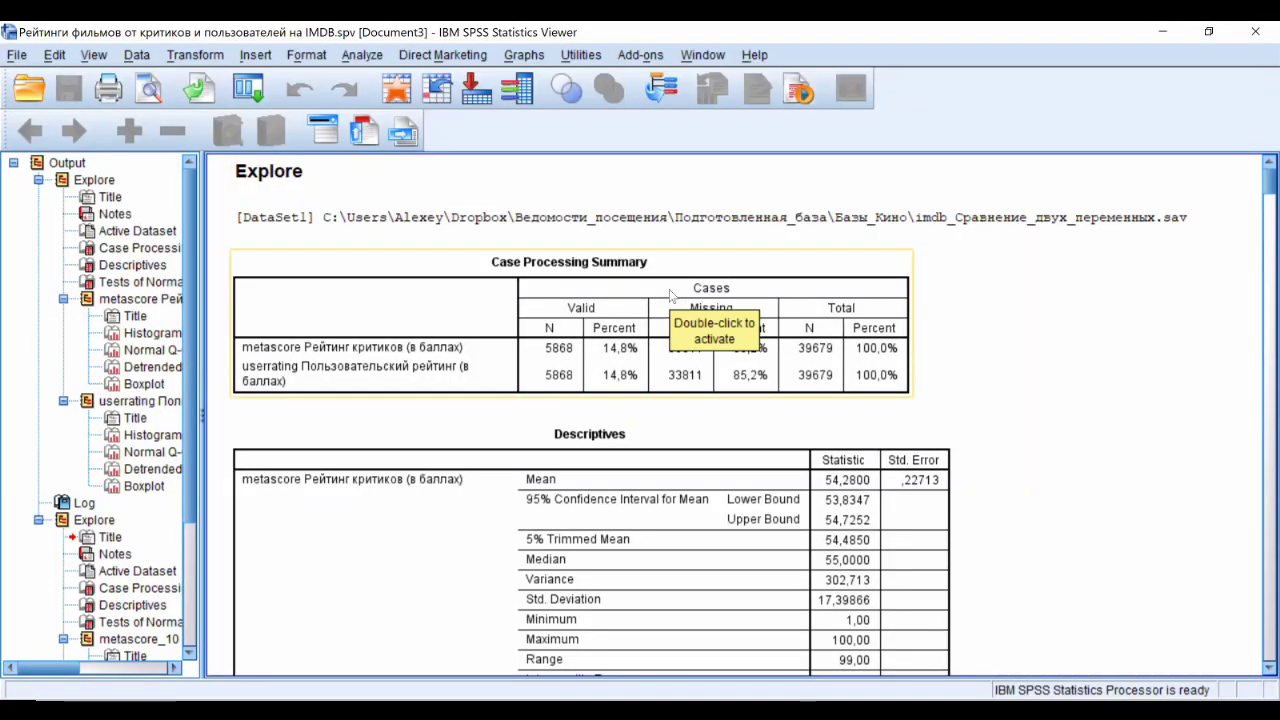
- Set up an SPSS Explore analysis with metascore and userrating as the dependent variables
left_click(361, 55)
mouse_move(410, 104)
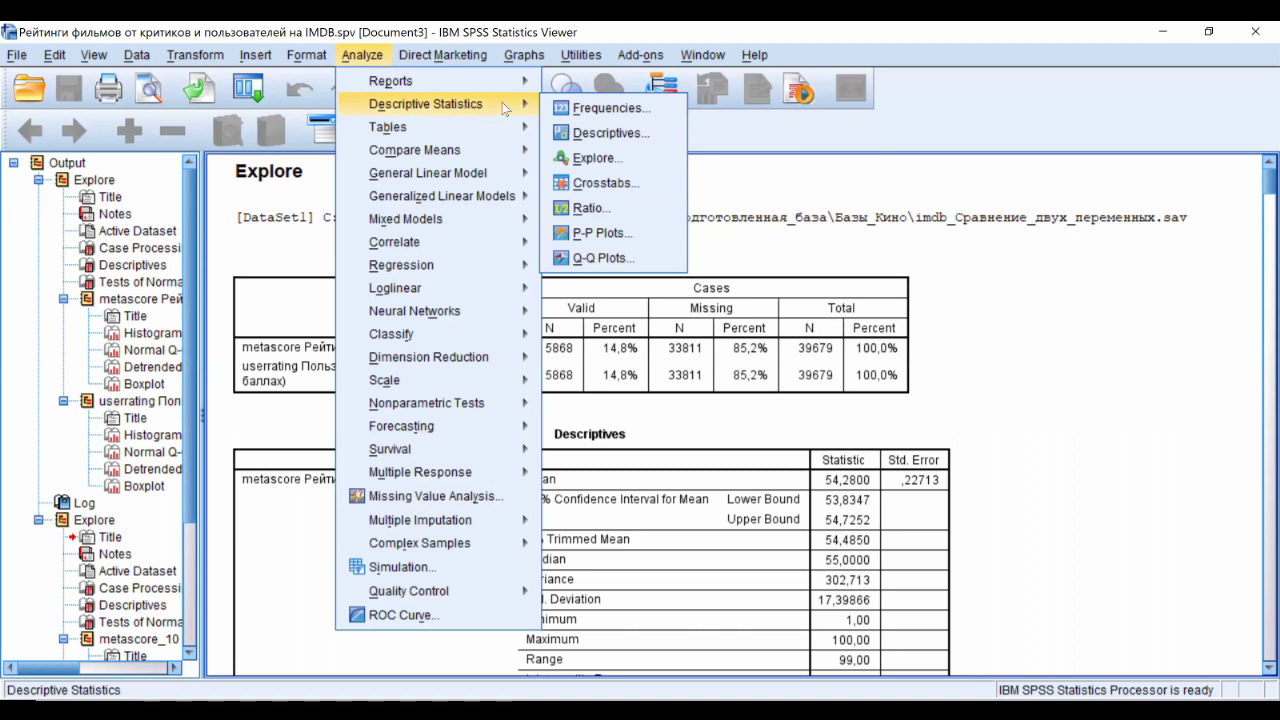
left_click(590, 159)
left_click(721, 233)
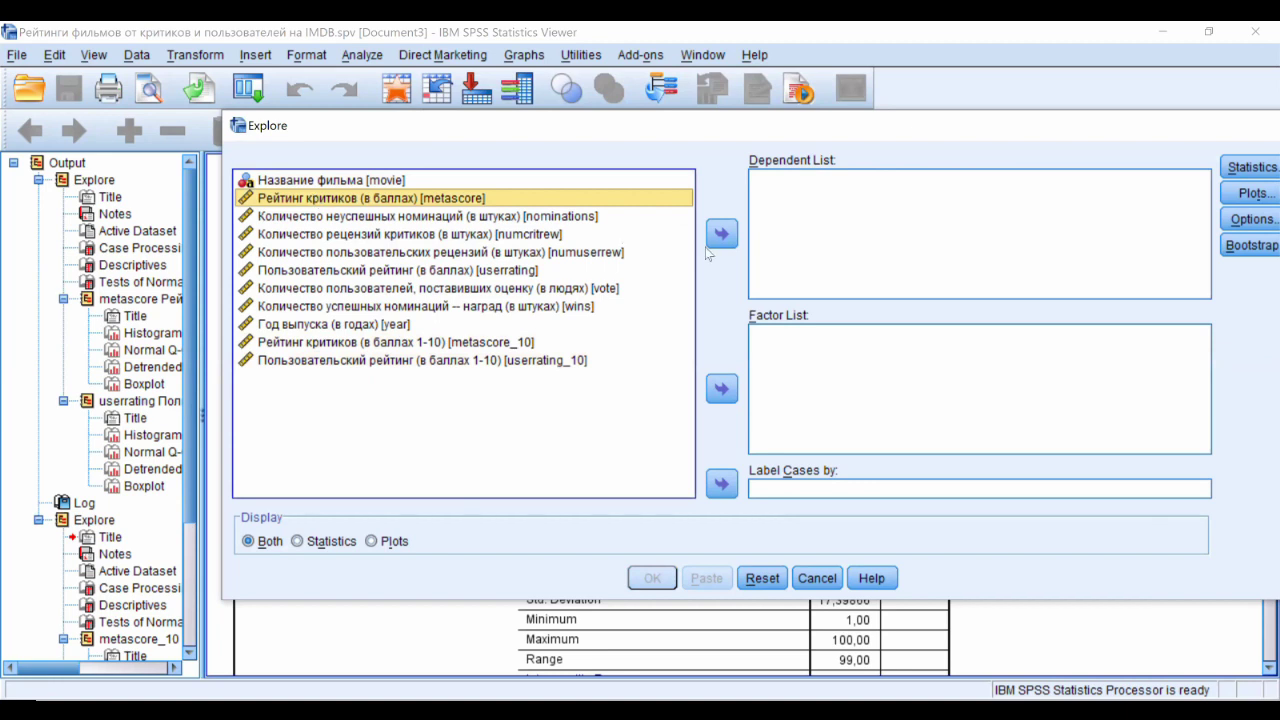
left_click(722, 234)
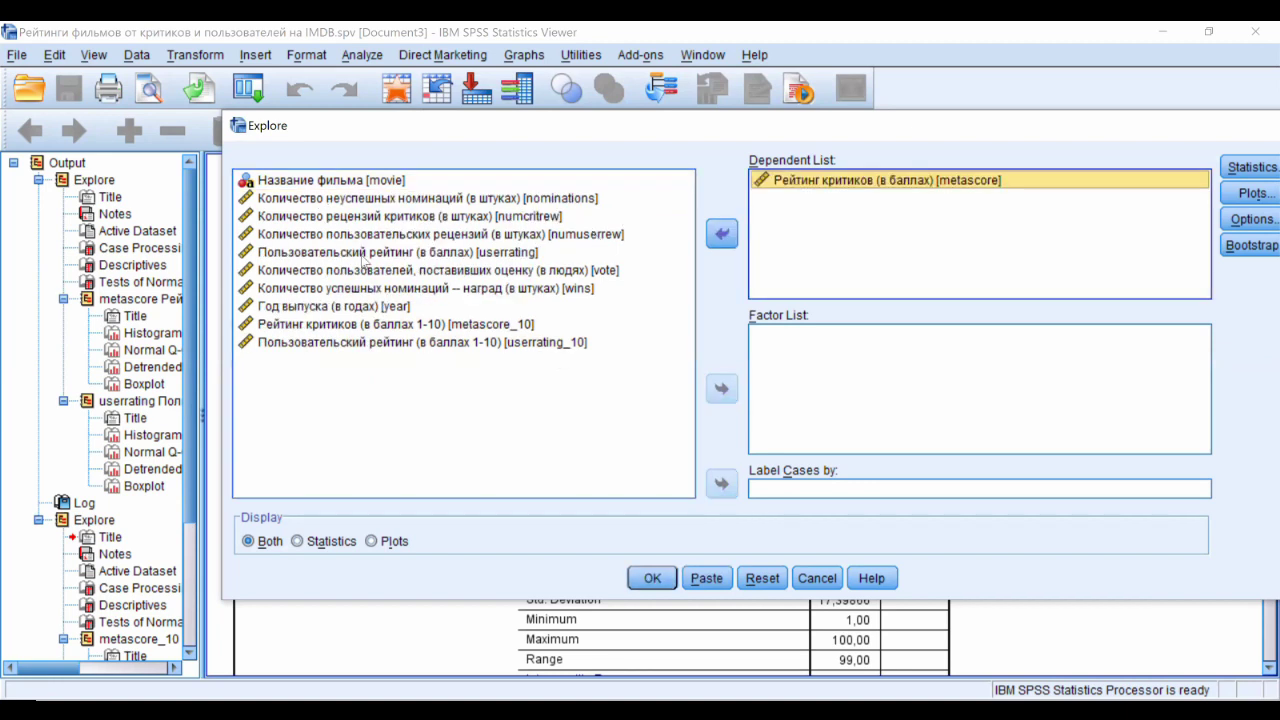
left_click(368, 253)
left_click(721, 234)
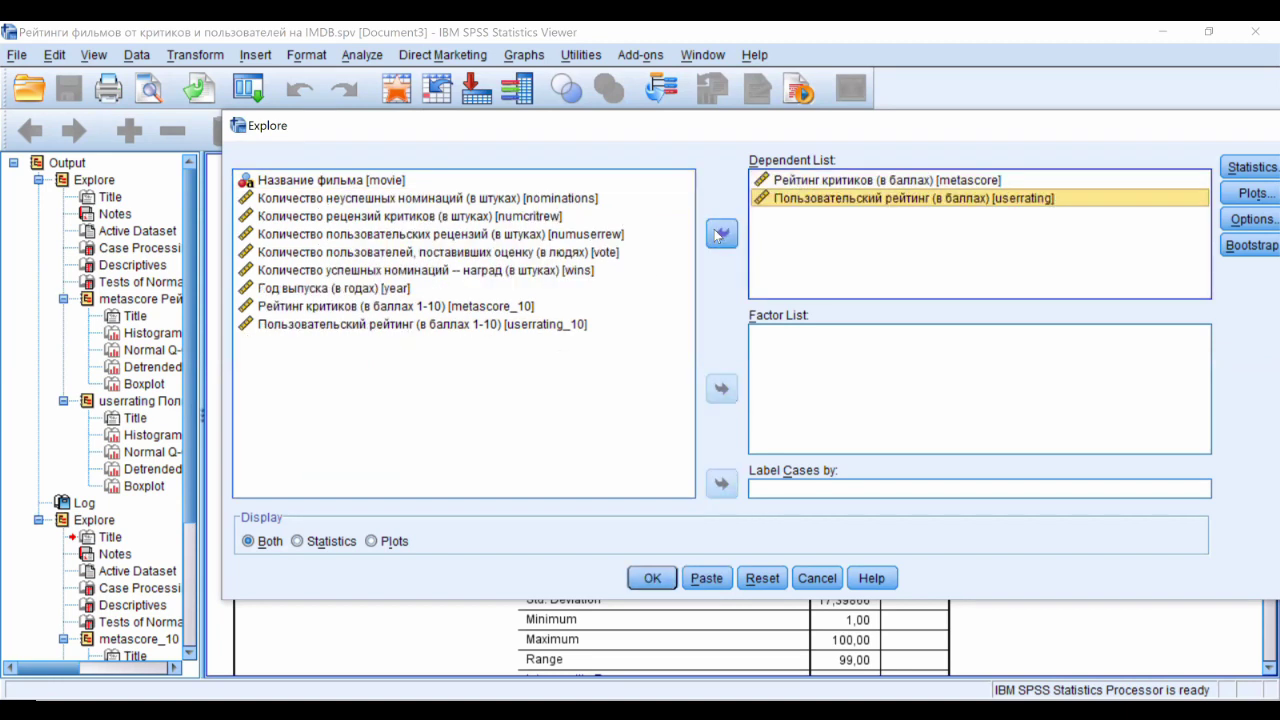
- Set the Explore plots to histogram and normality plots with tests, without stem-and-leaf, and run the analysis
left_click(1247, 200)
left_click(688, 278)
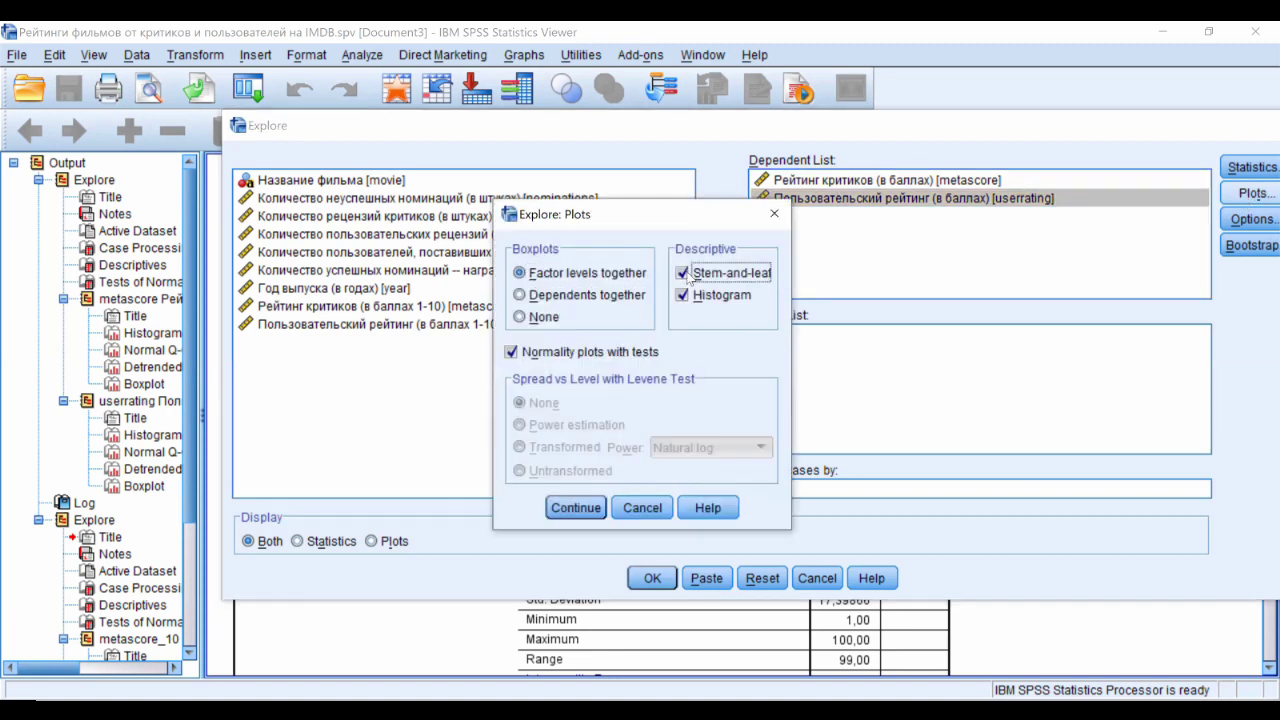
left_click(688, 278)
key("Return")
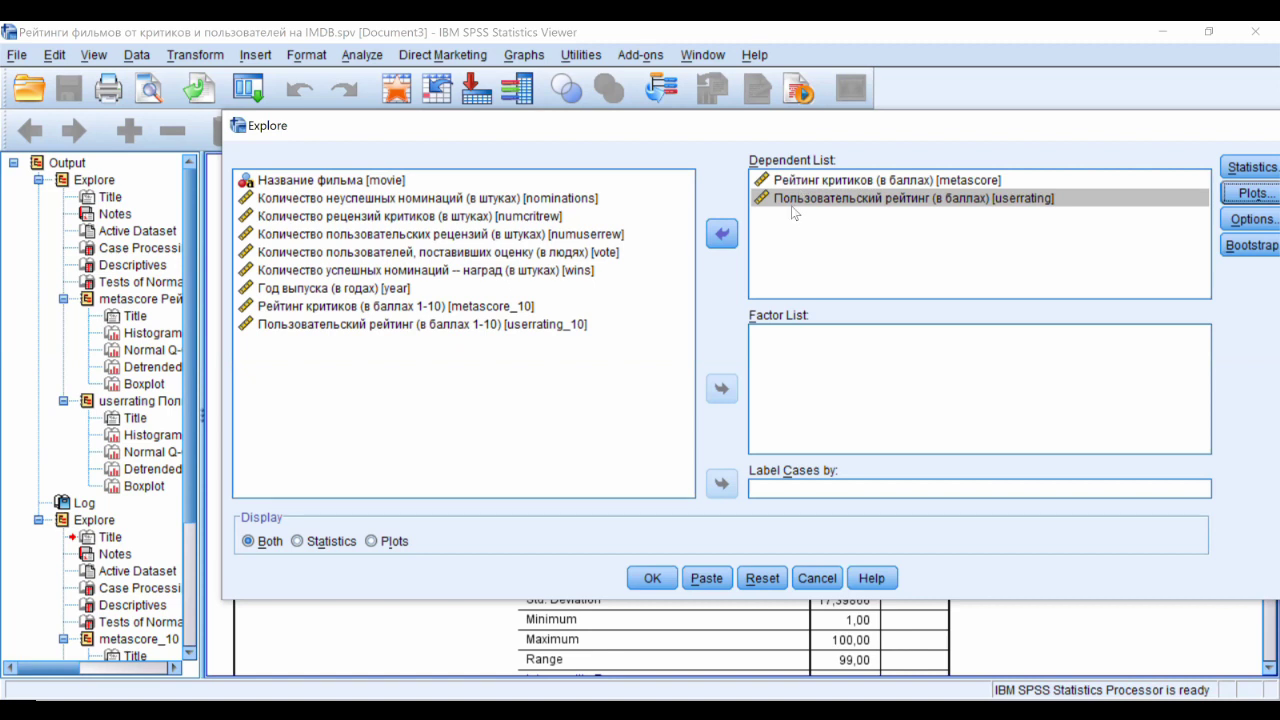
left_click(797, 186)
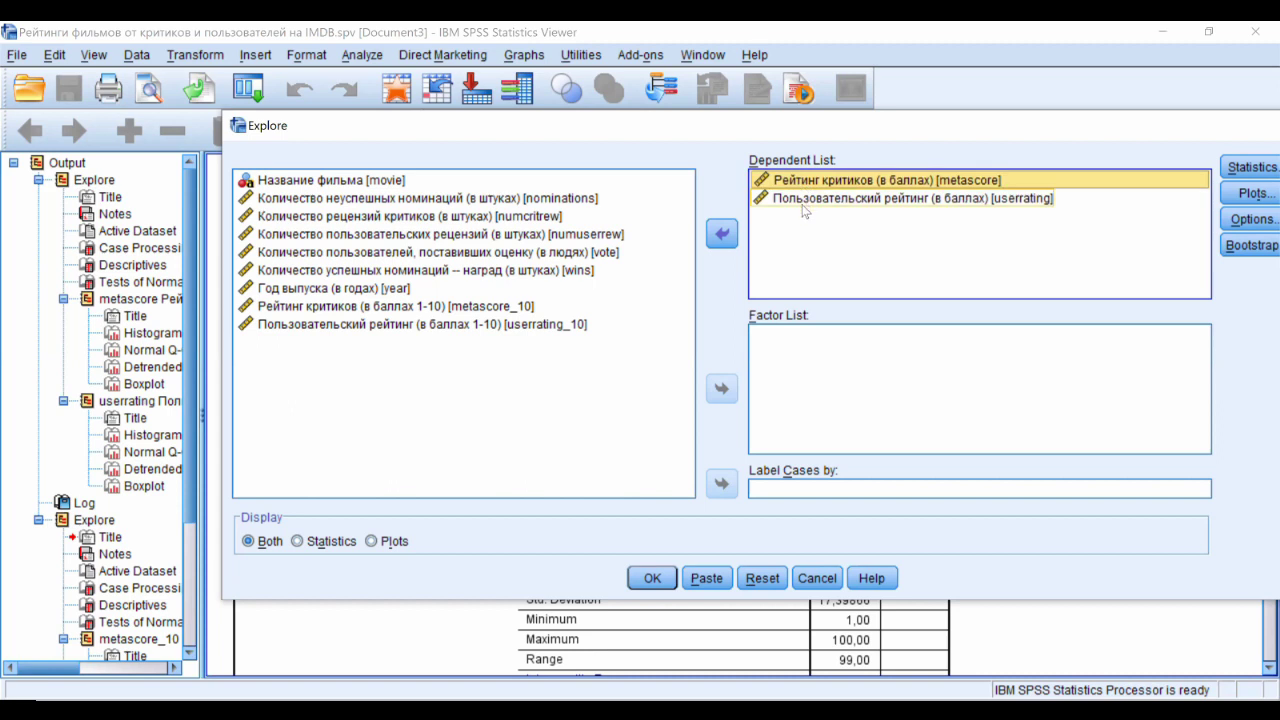
left_click(652, 579)
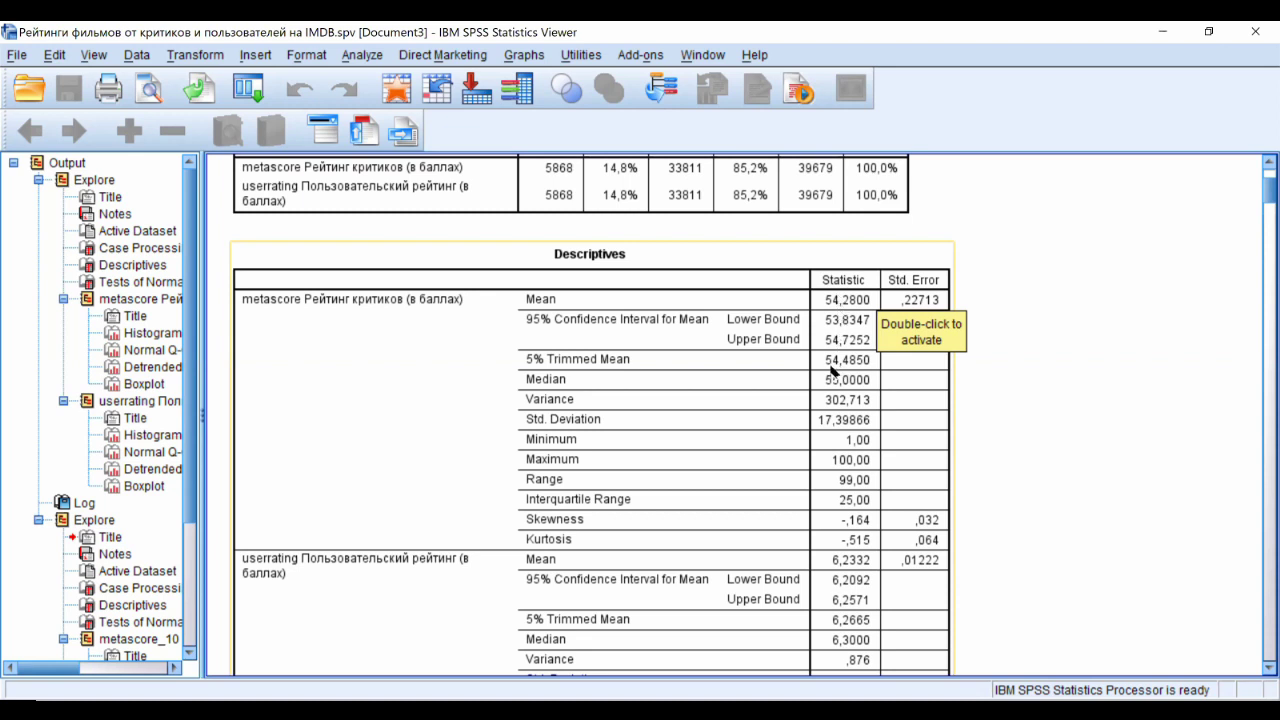
- Examine the descriptives, normality tests, histograms and boxplots for the critic and user ratings in the Explore output
scroll(833, 378, "down", 3)
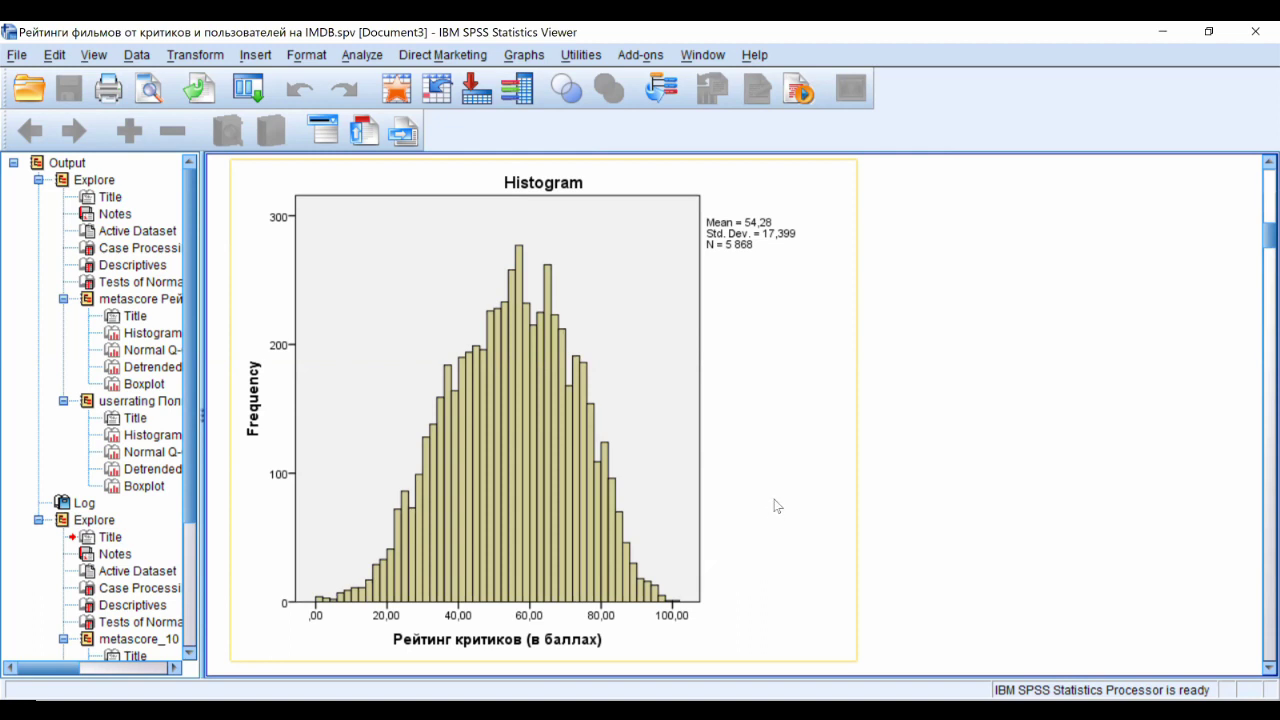
scroll(777, 506, "up", 6)
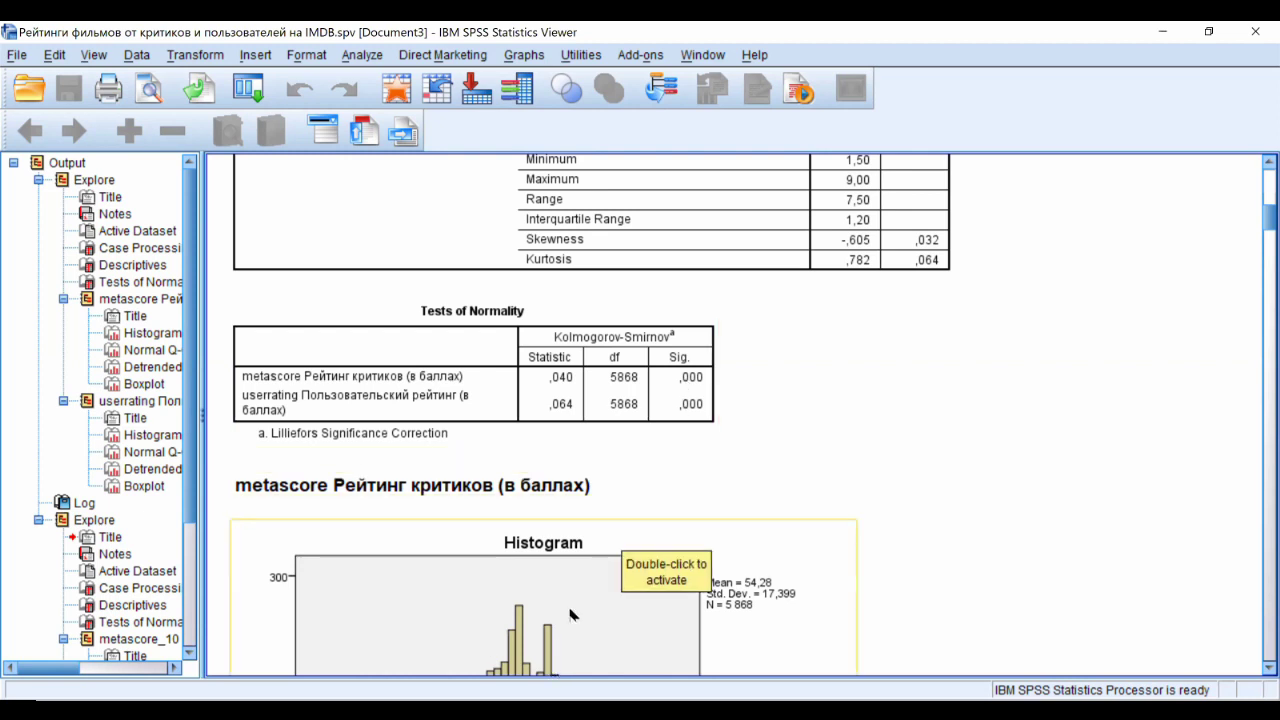
scroll(900, 472, "down", 3)
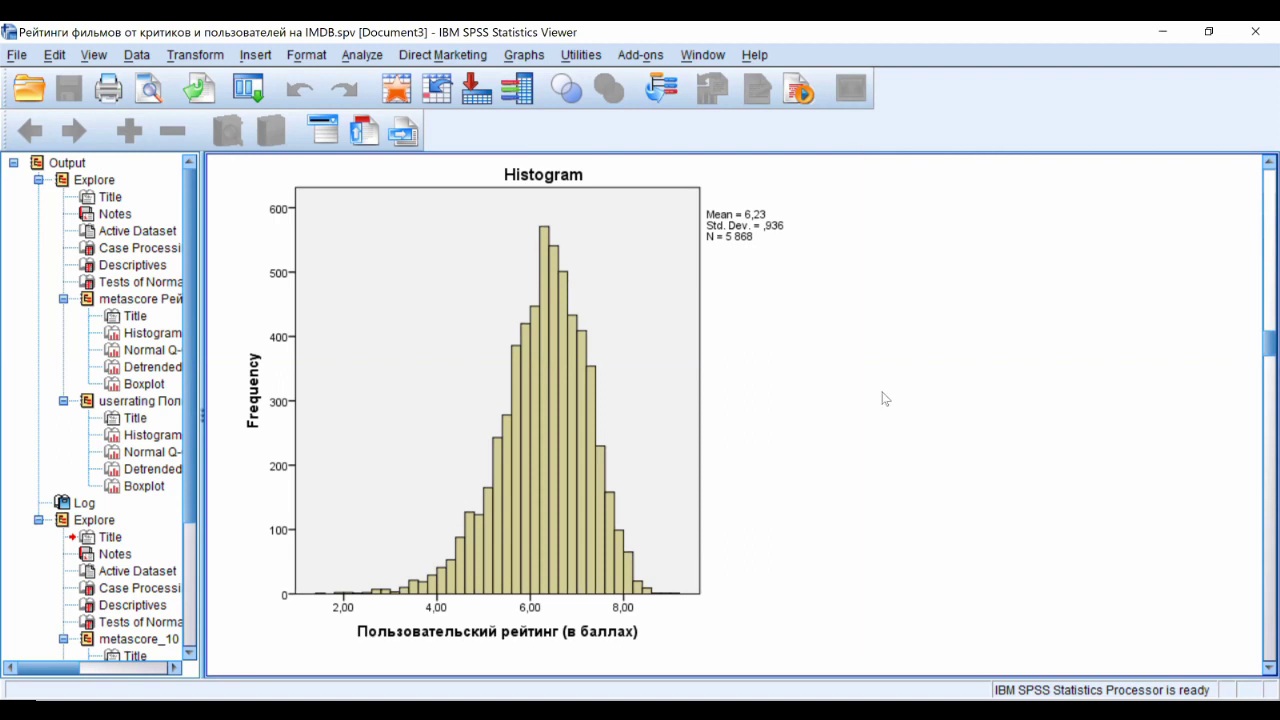
scroll(884, 392, "up", 8)
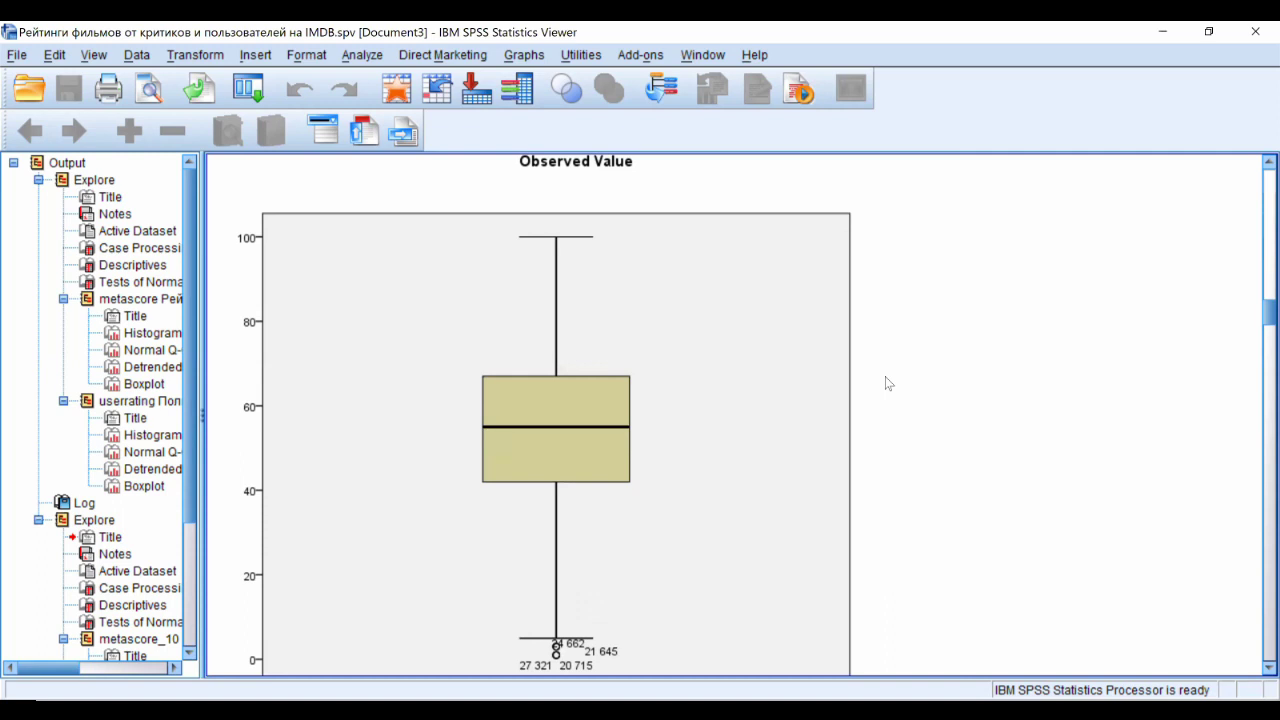
scroll(888, 383, "down", 2)
scroll(750, 335, "up", 2)
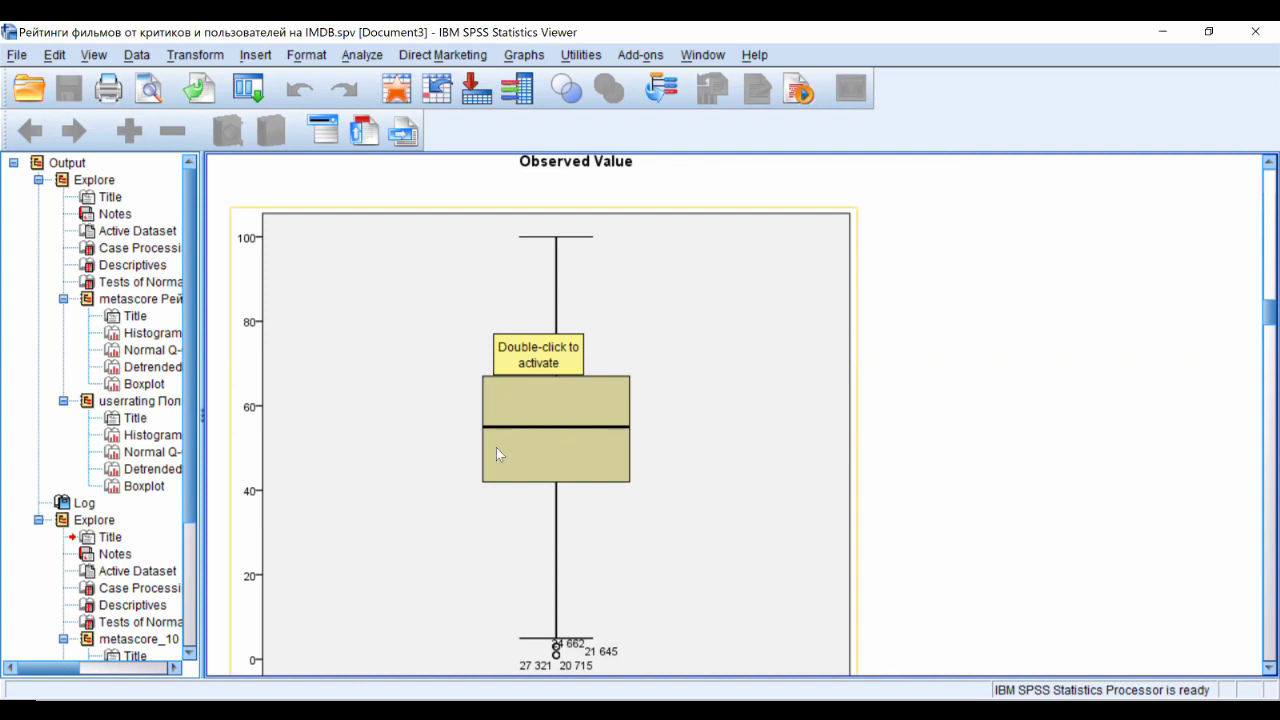
scroll(500, 432, "down", 3)
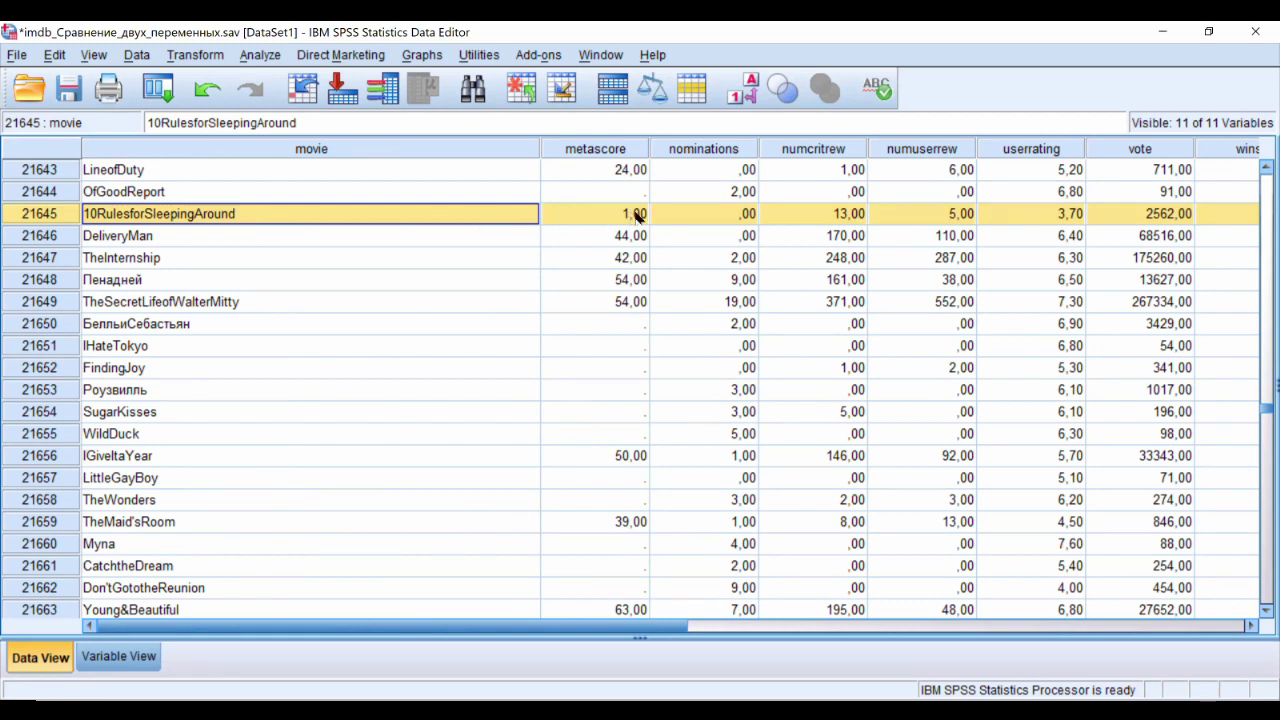
- Check the userrating of case 21645, and review the user rating histogram, Q-Q plots and boxplot outliers in the Explore output
left_click(1068, 218)
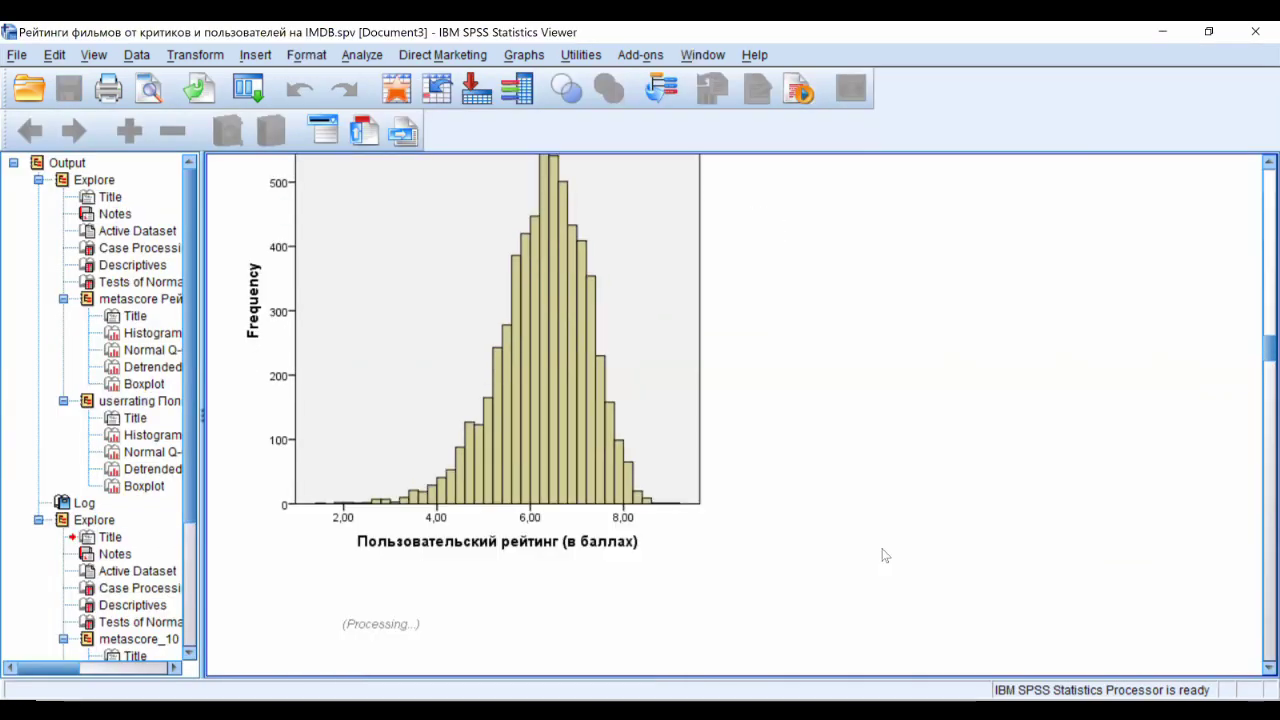
scroll(884, 556, "down", 15)
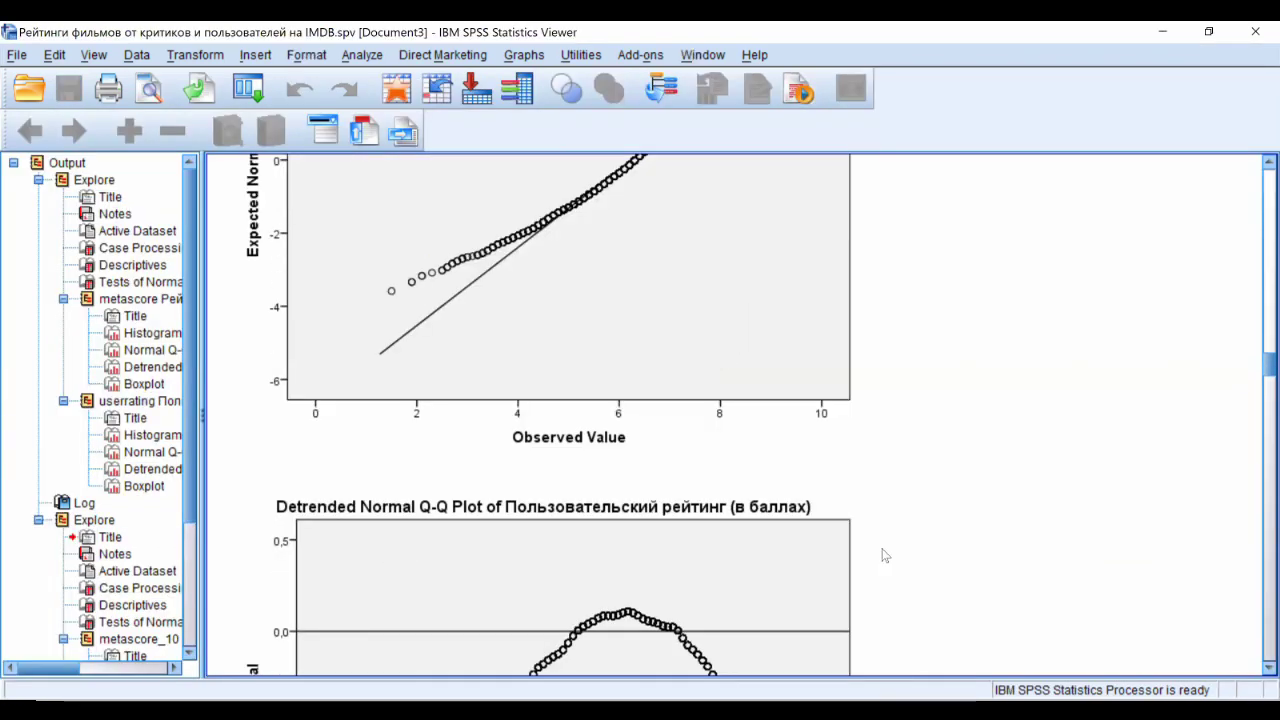
scroll(884, 556, "down", 8)
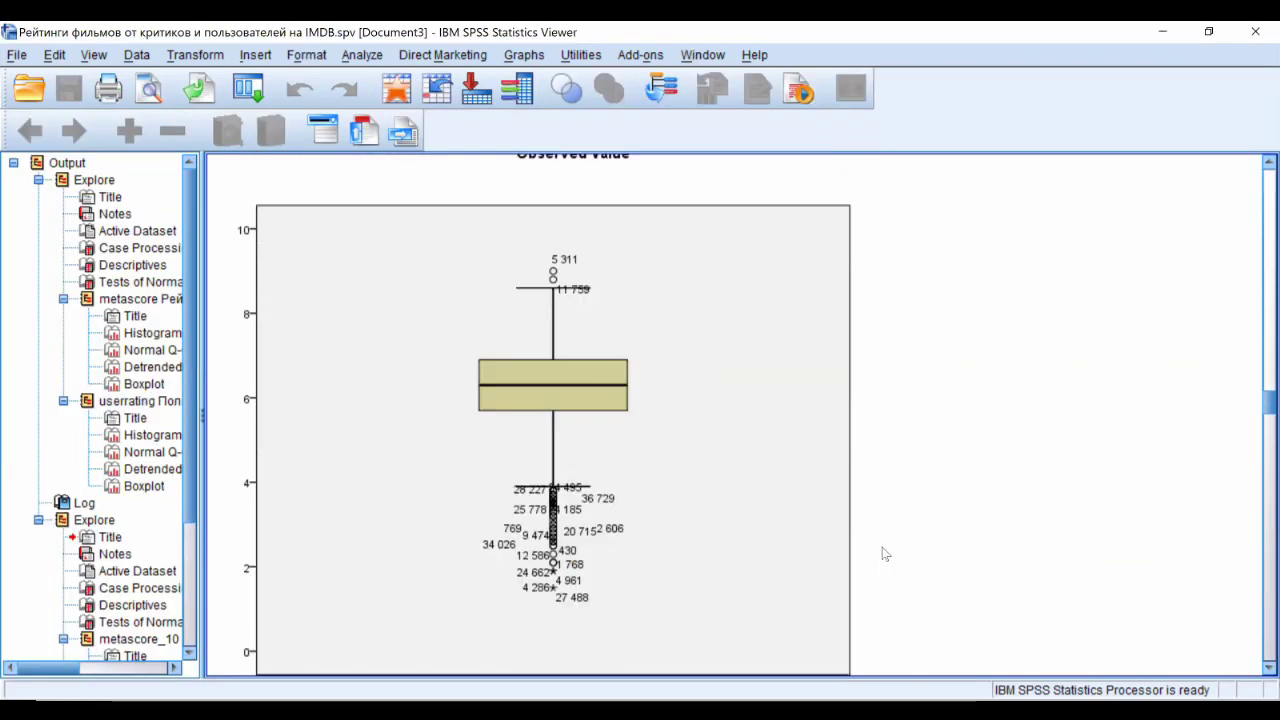
left_click(815, 445)
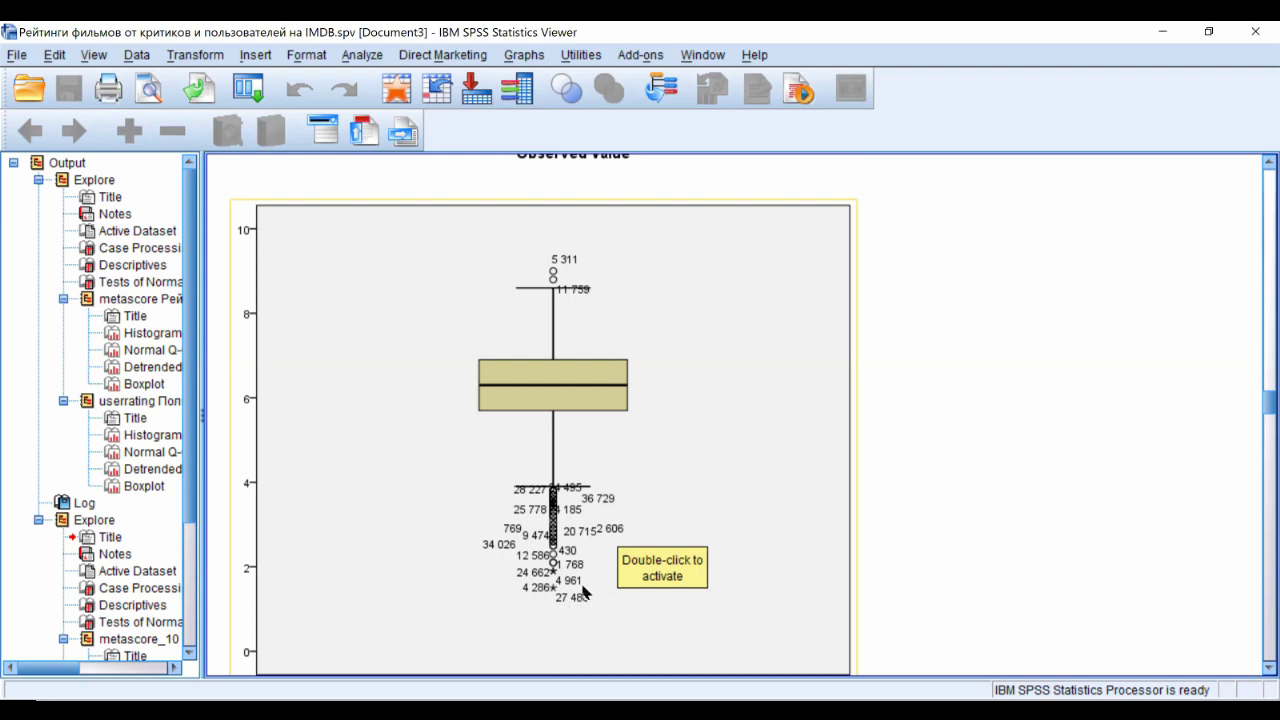
- Look up case 27488, SavingChristmas, in the data and check its metascore and userrating
left_click(661, 90)
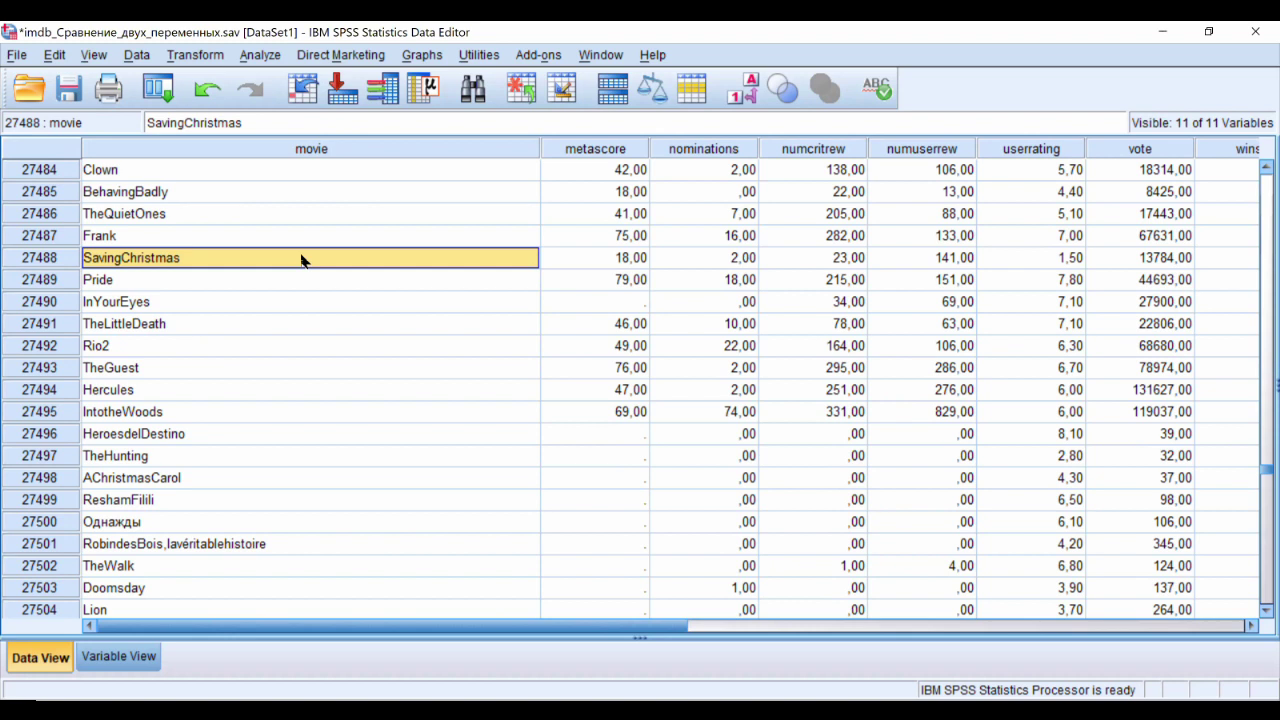
left_click(588, 257)
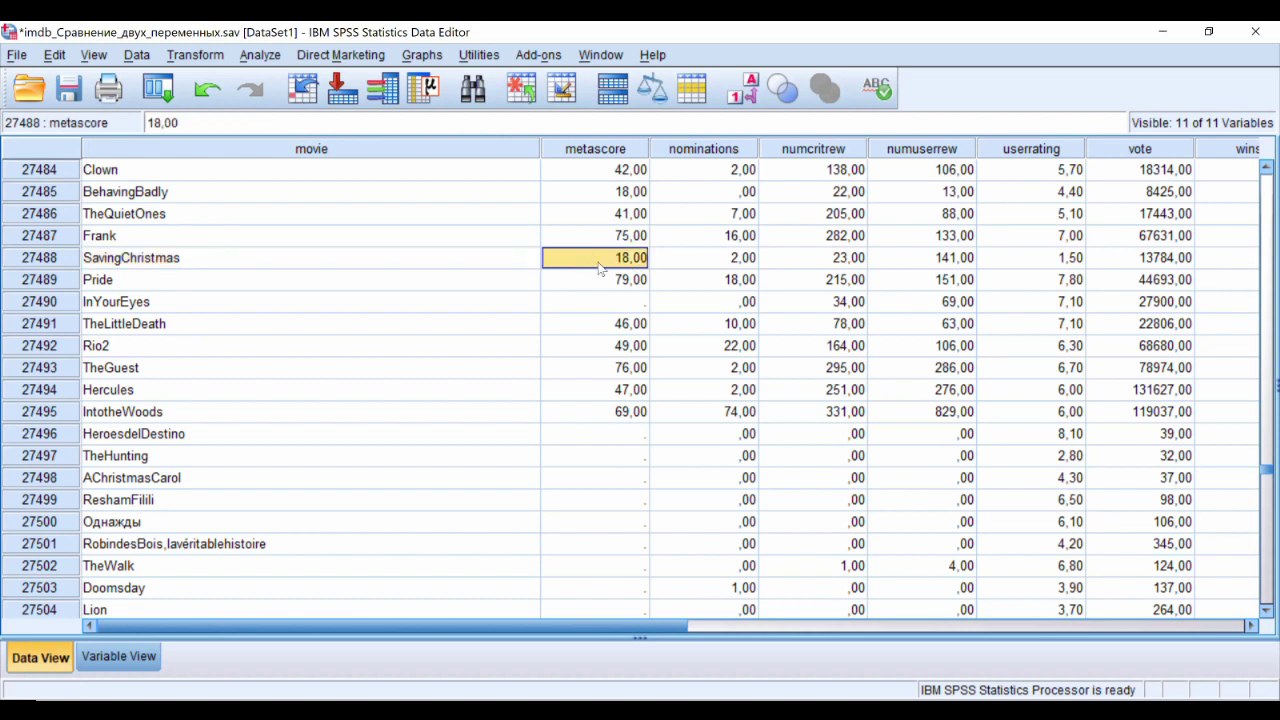
left_click(1044, 265)
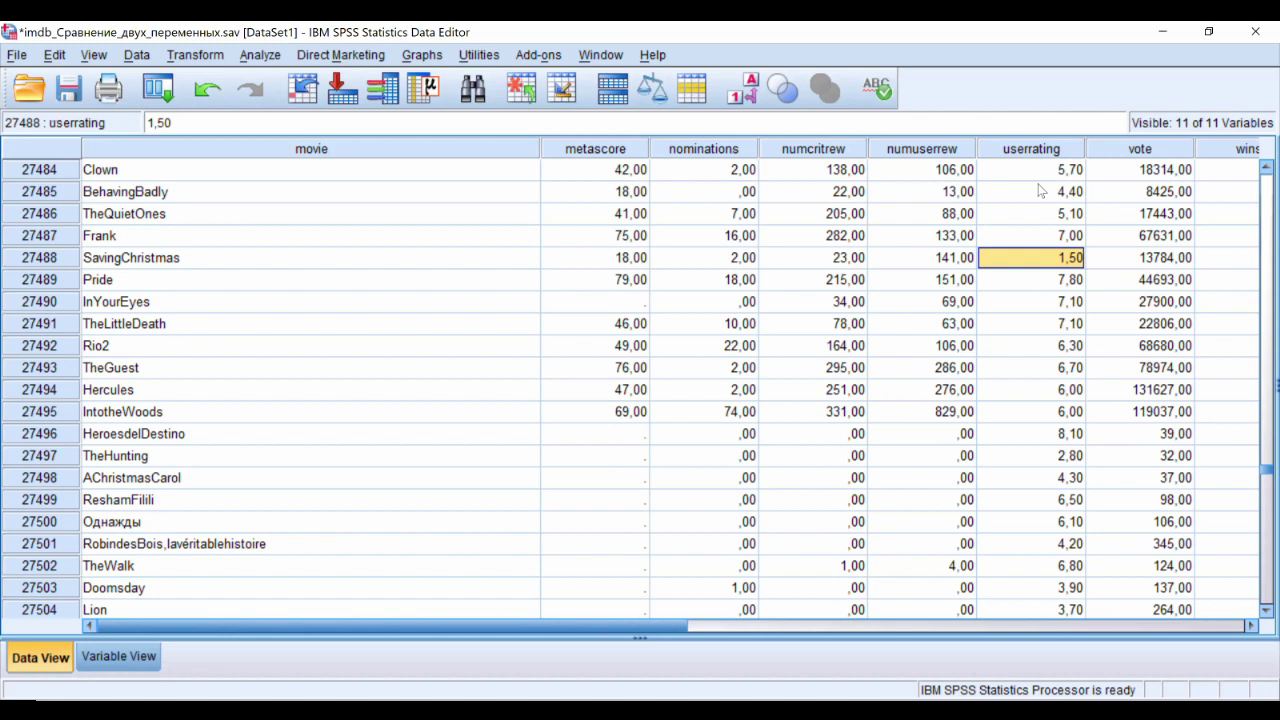
mouse_move(606, 156)
left_click(412, 82)
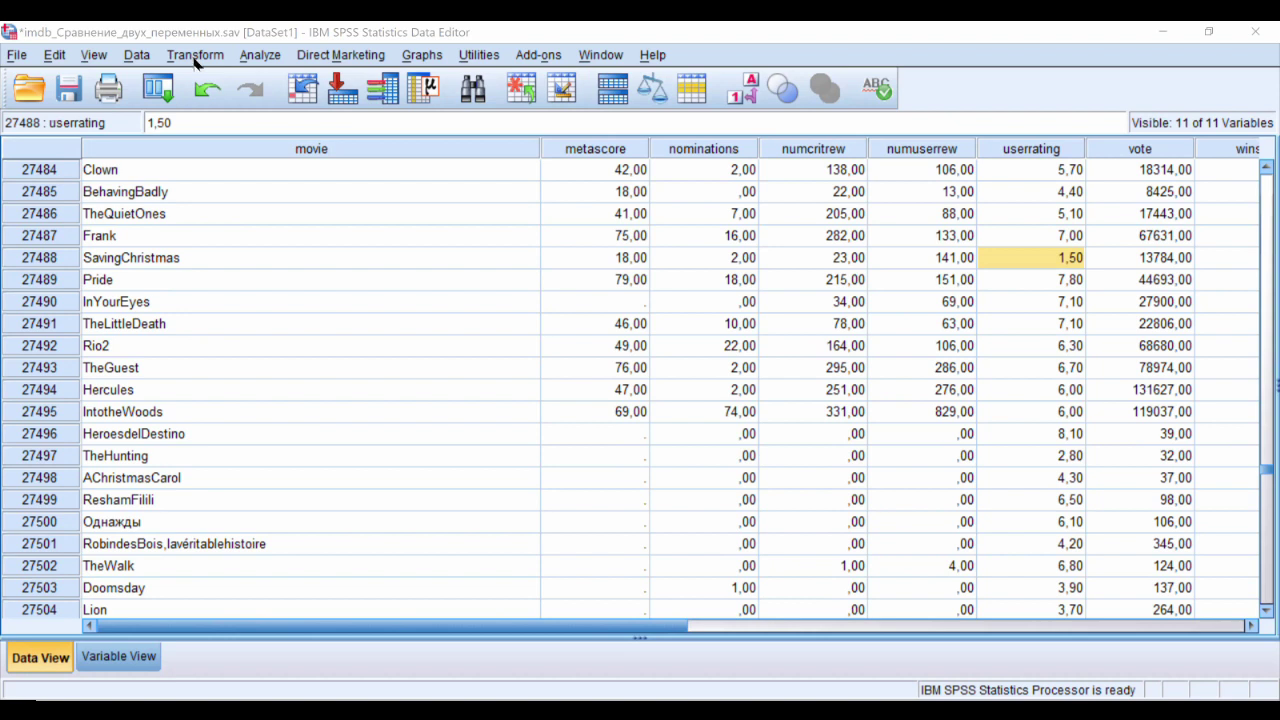
- Set up recoding metascore into the different variable metascore_10, with system- or user-missing values recoded to system-missing
left_click(194, 57)
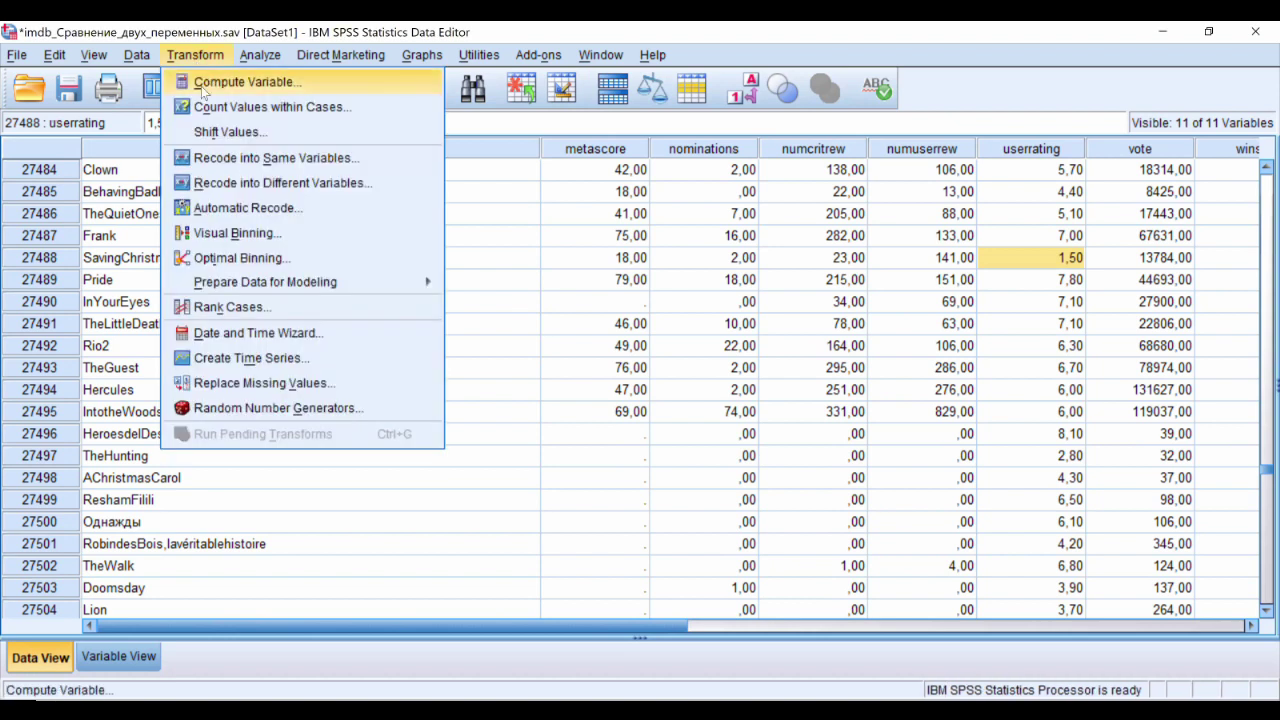
left_click(236, 183)
left_click(672, 247)
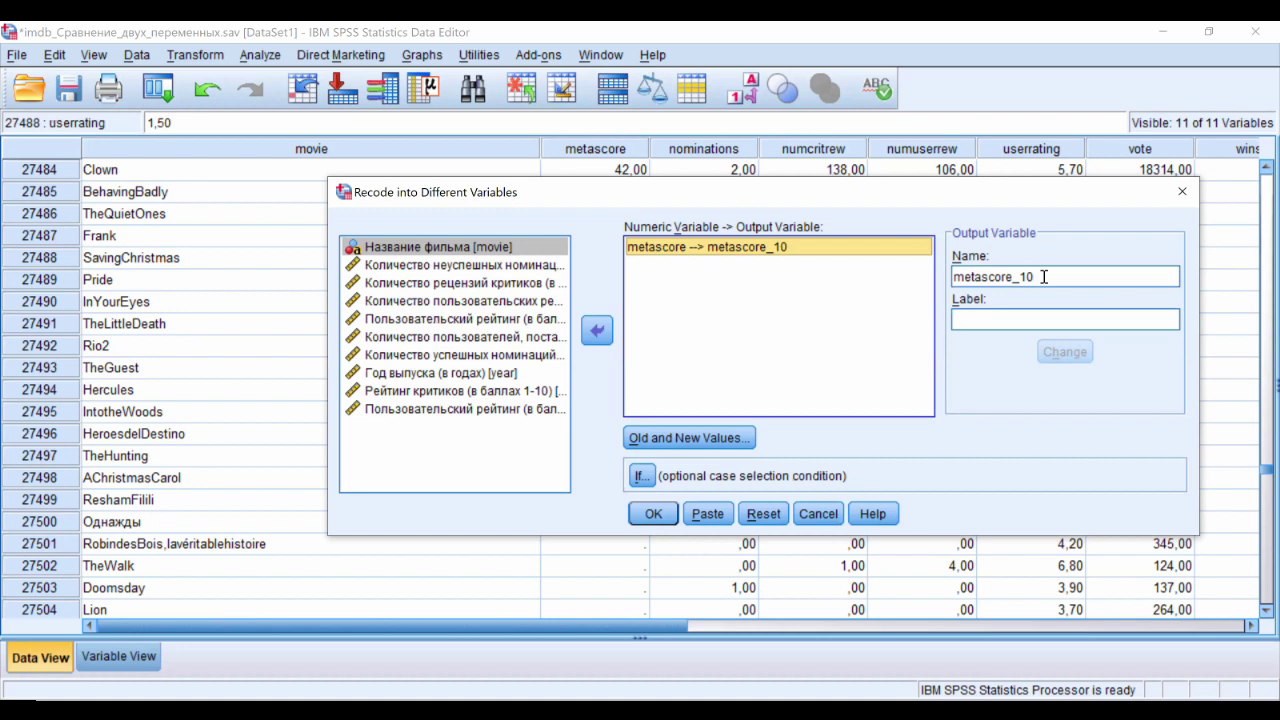
left_click(733, 439)
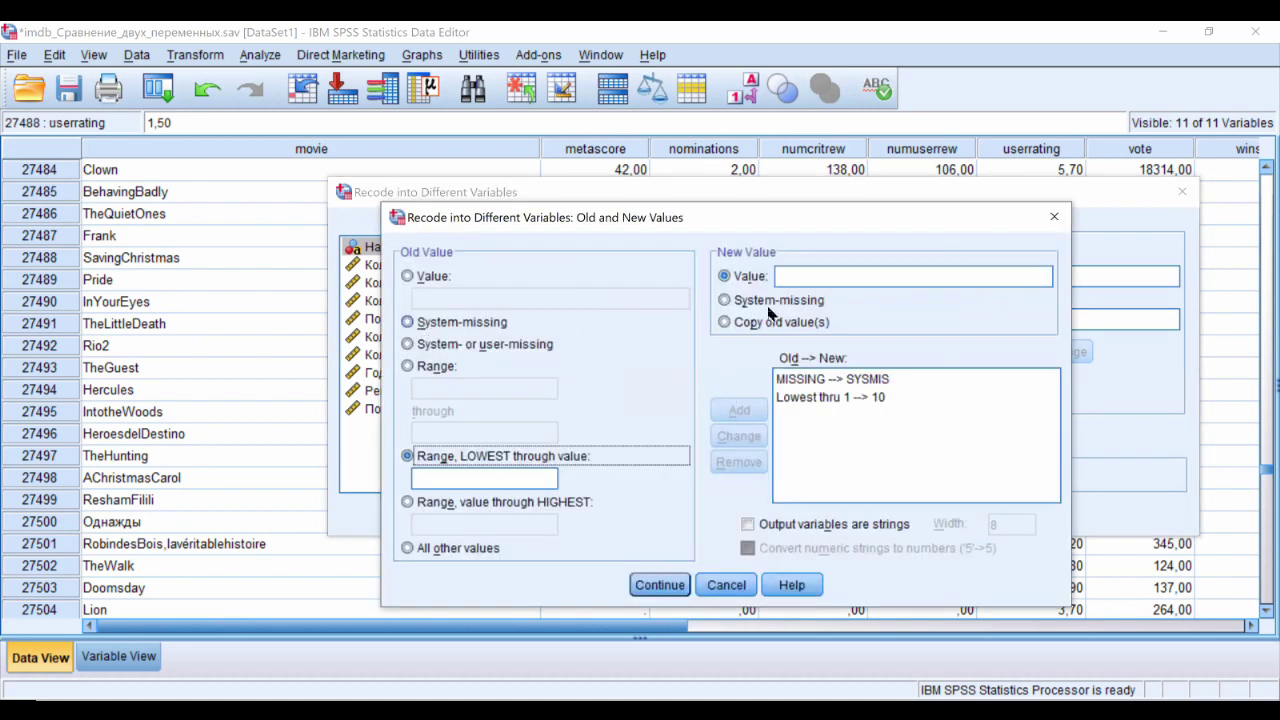
left_click(408, 345)
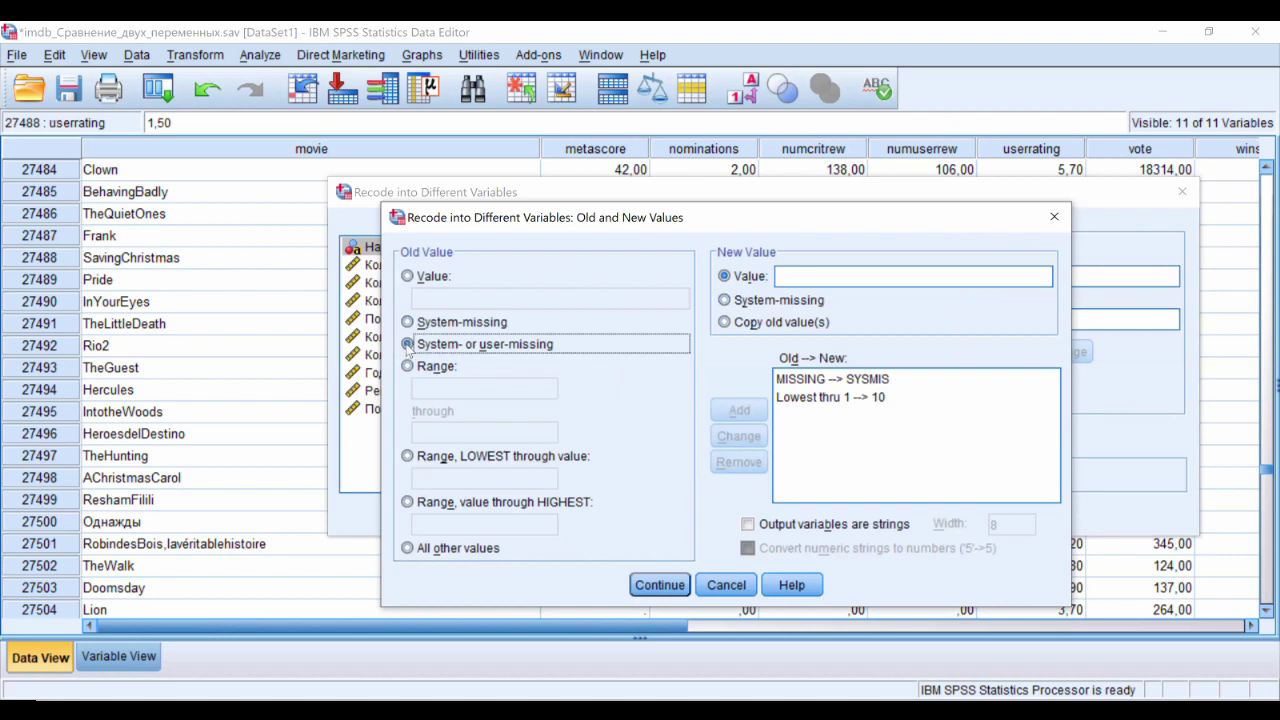
left_click(775, 302)
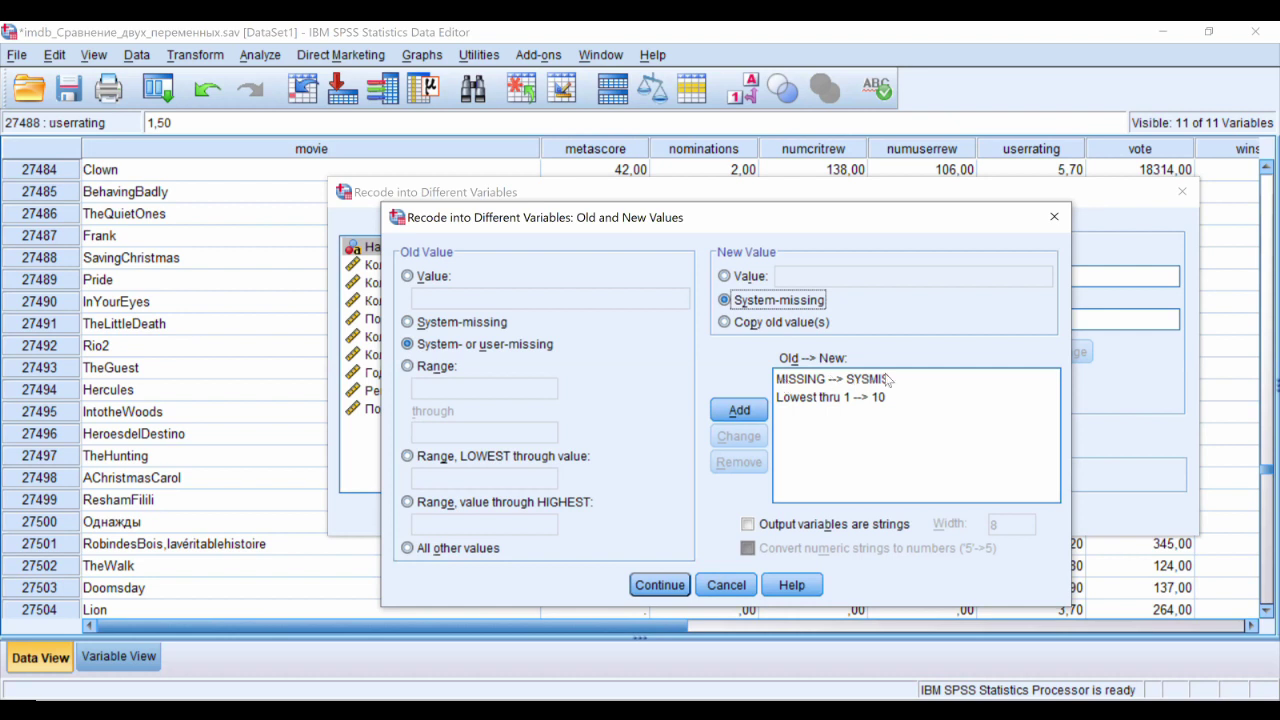
- Change the lowest-through recode rule for metascore so that values up to 10 become 1
left_click(822, 398)
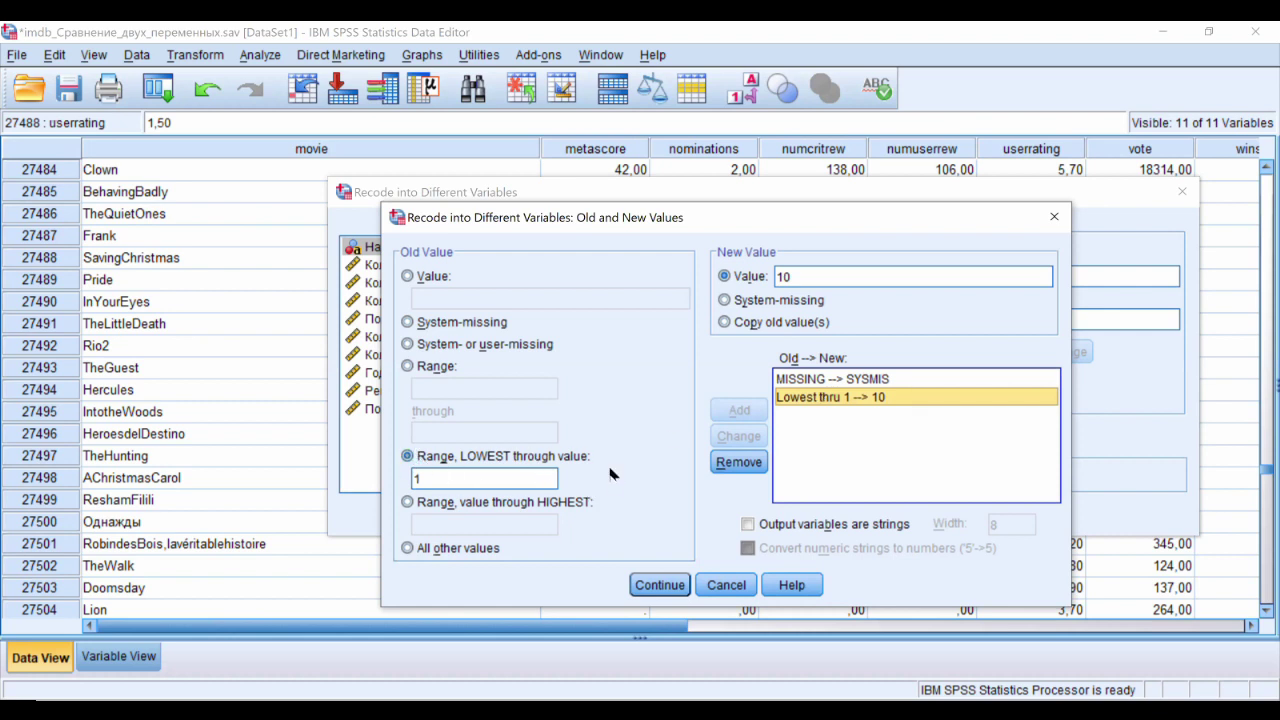
left_click(434, 479)
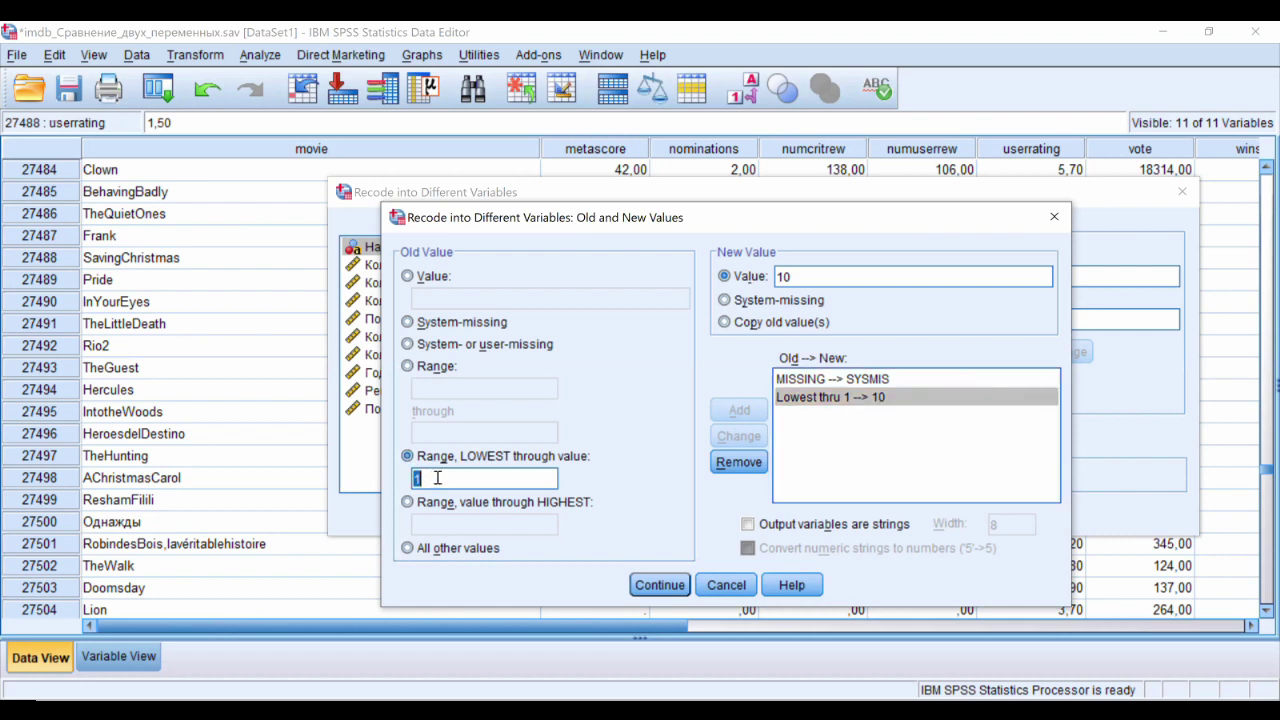
type("0")
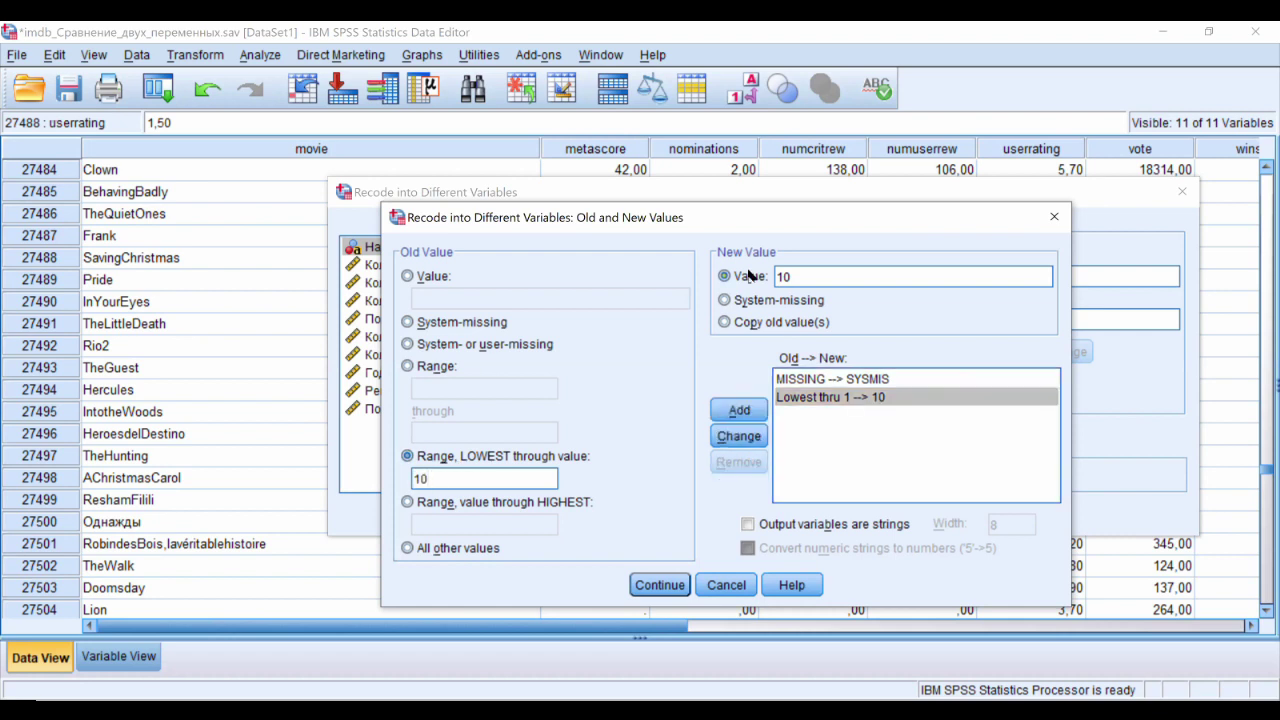
double_click(810, 277)
type("1")
left_click(749, 438)
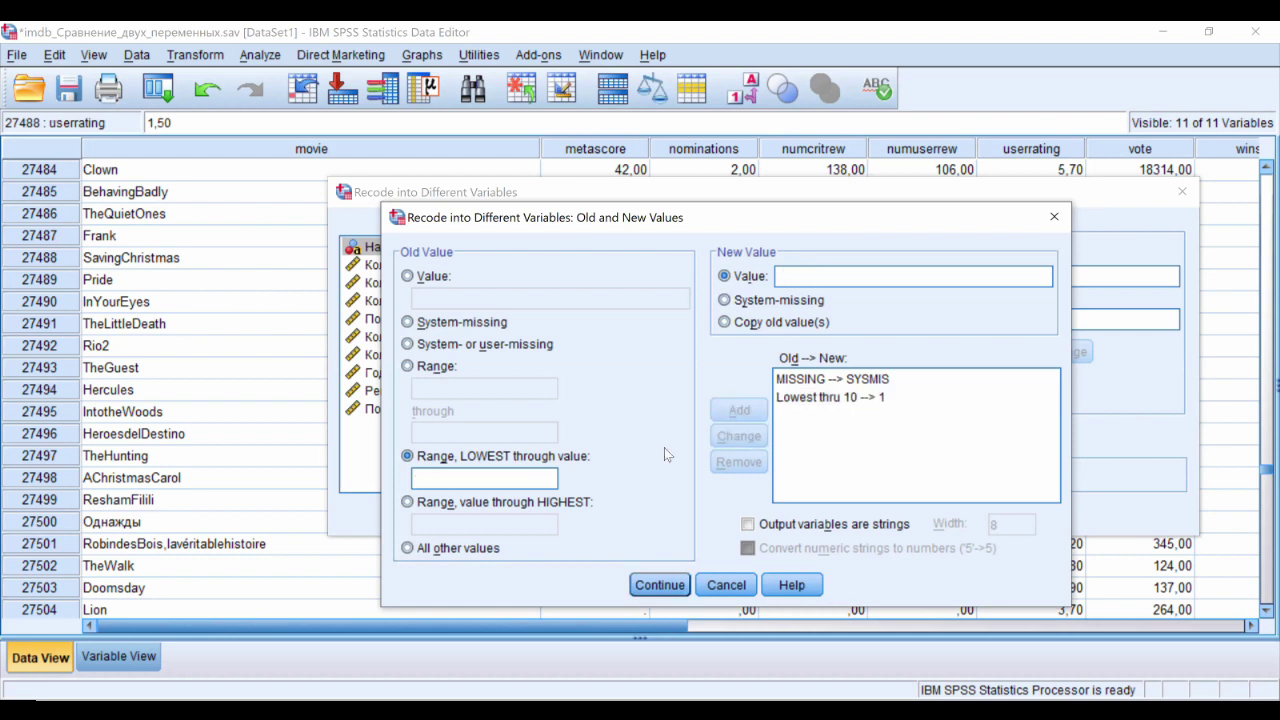
- Add a metascore recode rule turning lowest through 20 into 2, and confirm the old and new values
type("20")
left_click(787, 278)
type("2")
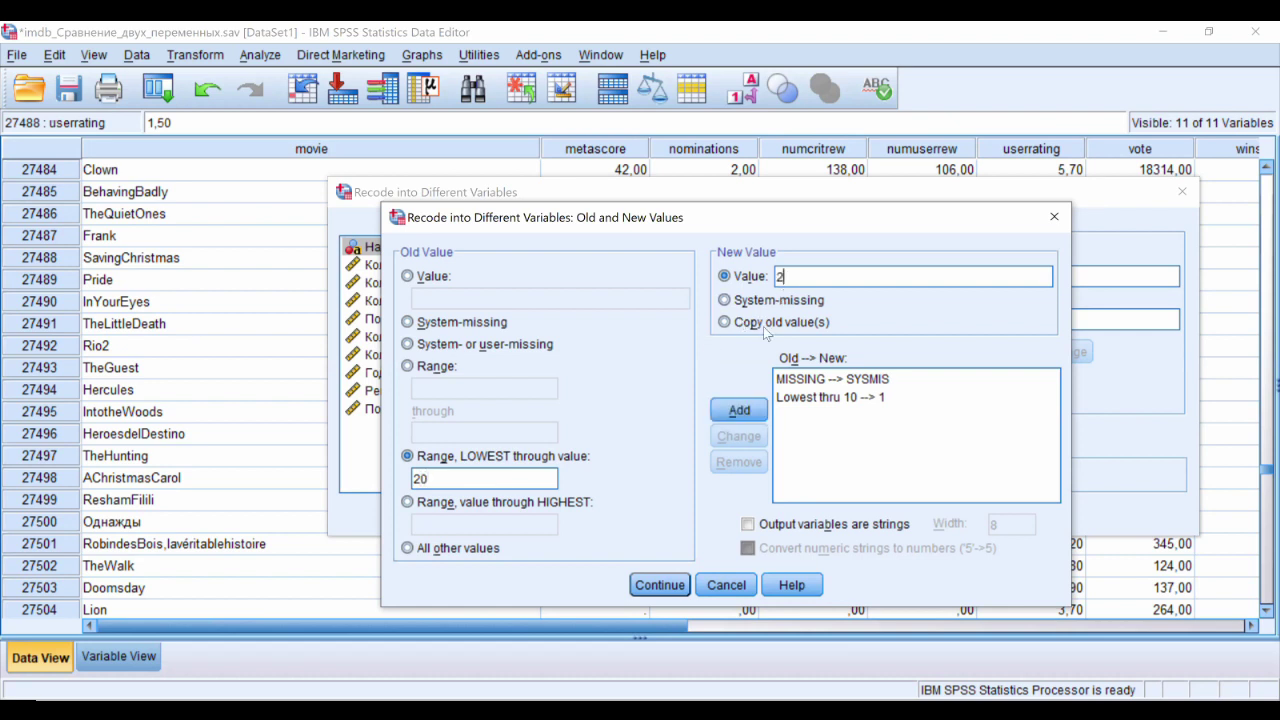
left_click(739, 410)
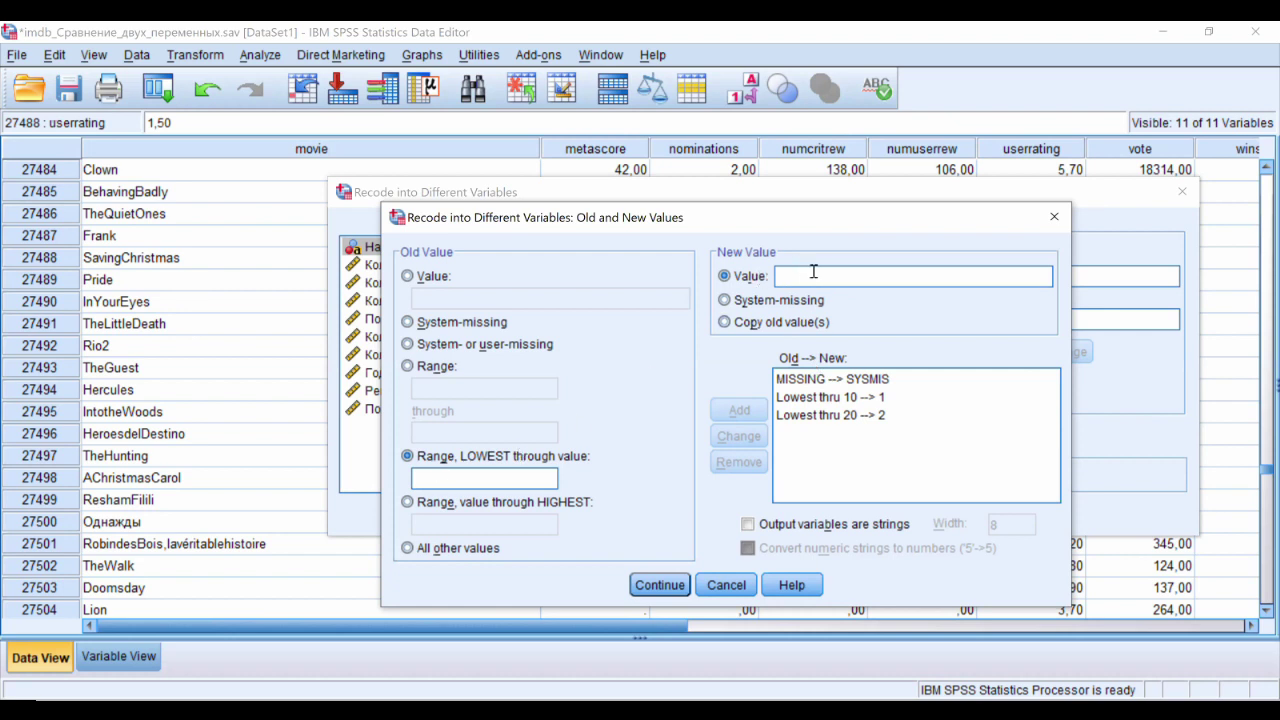
left_click(660, 585)
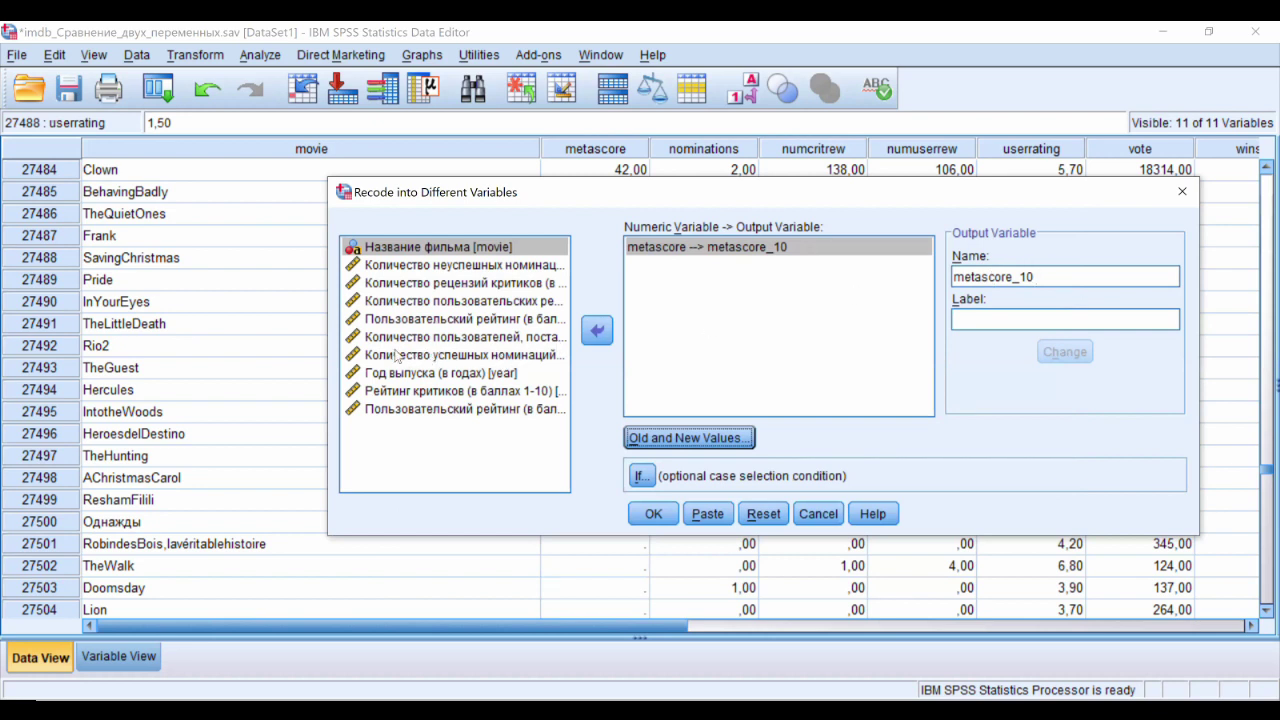
- Replace metascore with userrating as the variable to recode, and open its old and new values
left_click_drag(455, 318, 655, 246)
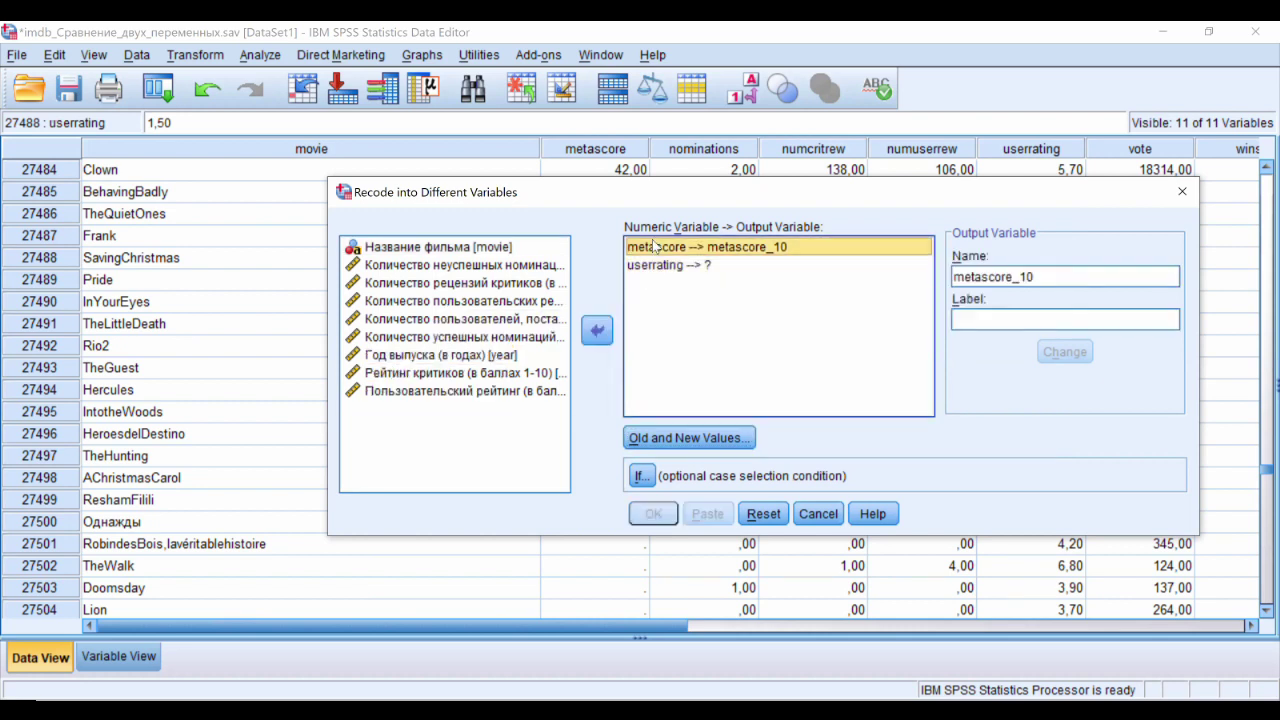
left_click(598, 331)
left_click(985, 278)
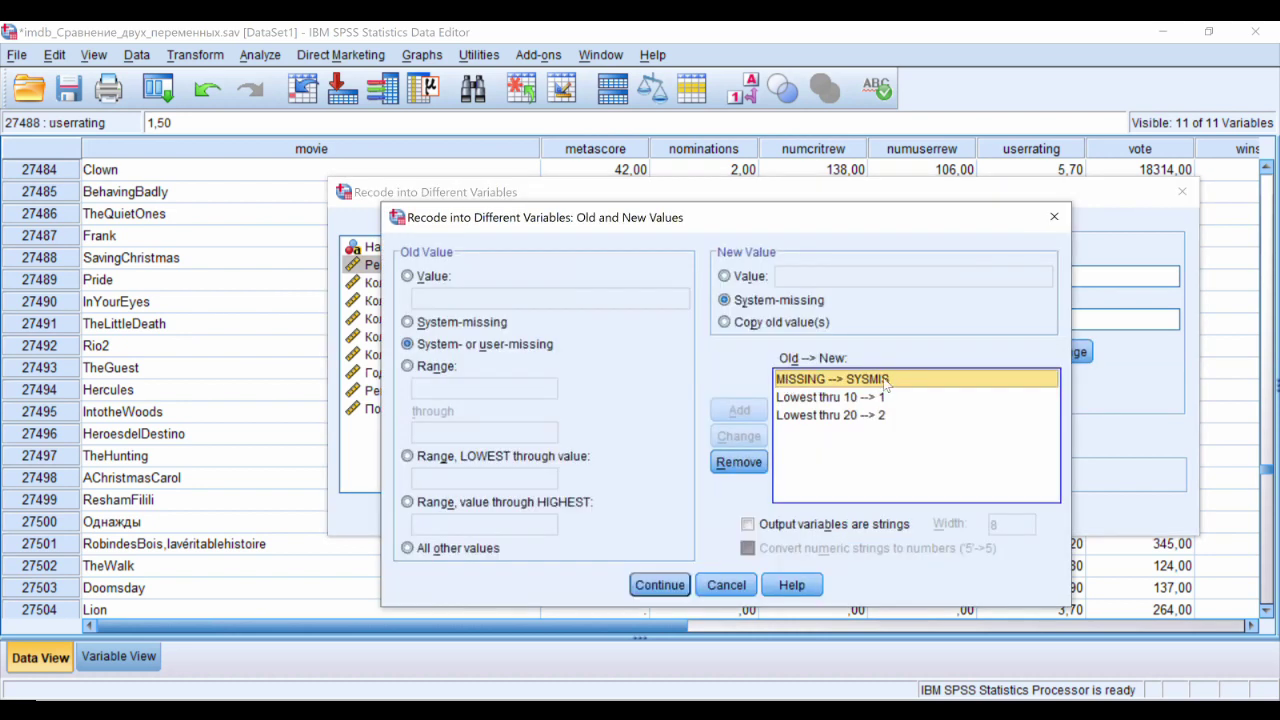
- Change the first range rule for userrating so that lowest through 1 becomes 1
left_click(843, 397)
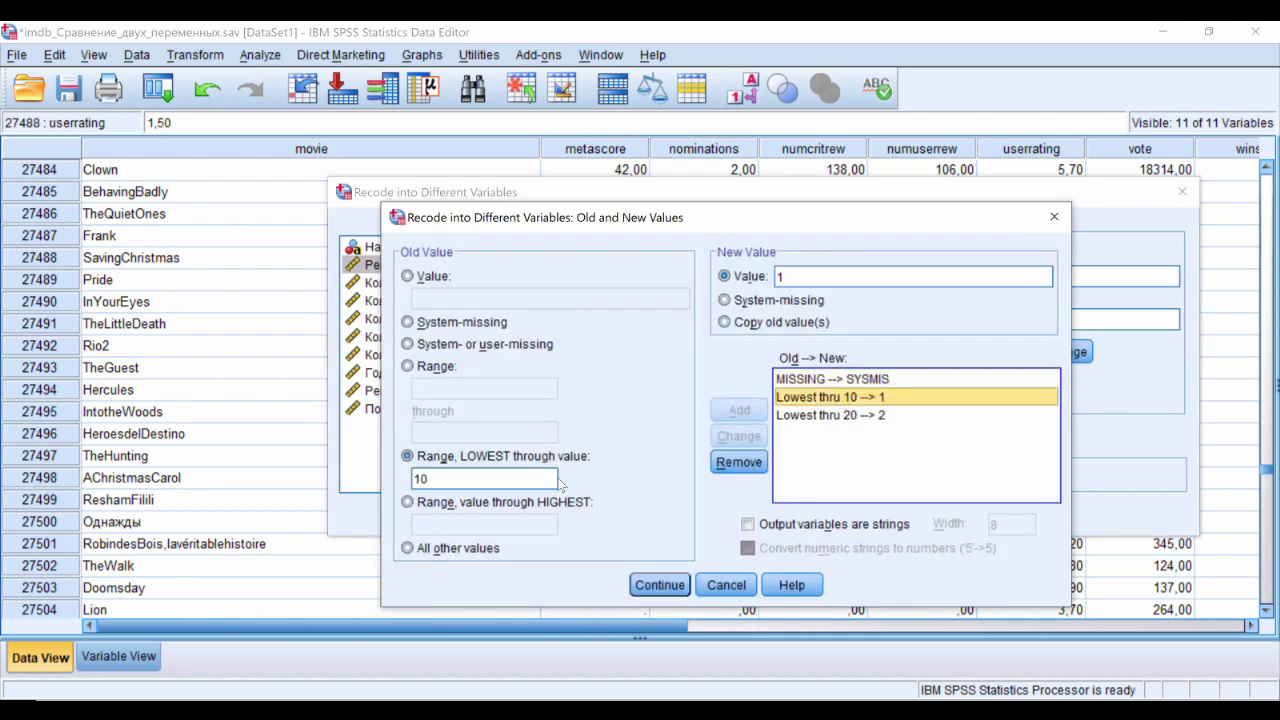
left_click(498, 480)
left_click(498, 480)
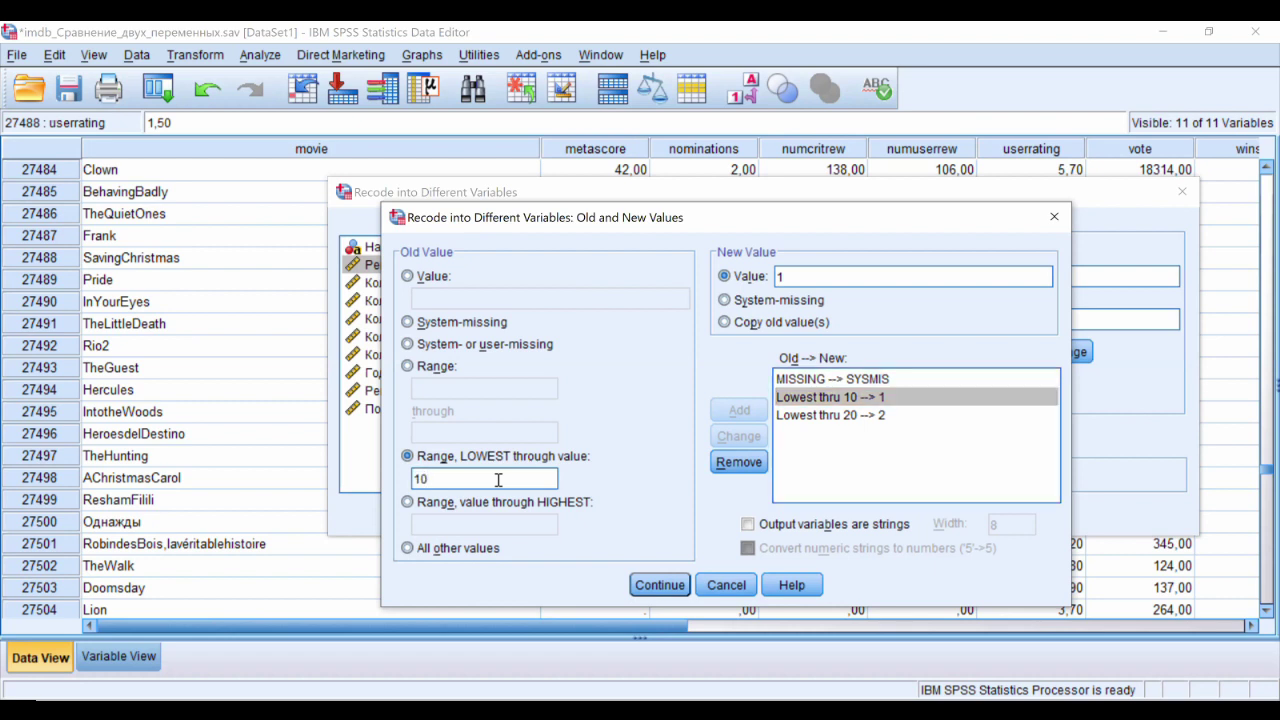
key("BackSpace")
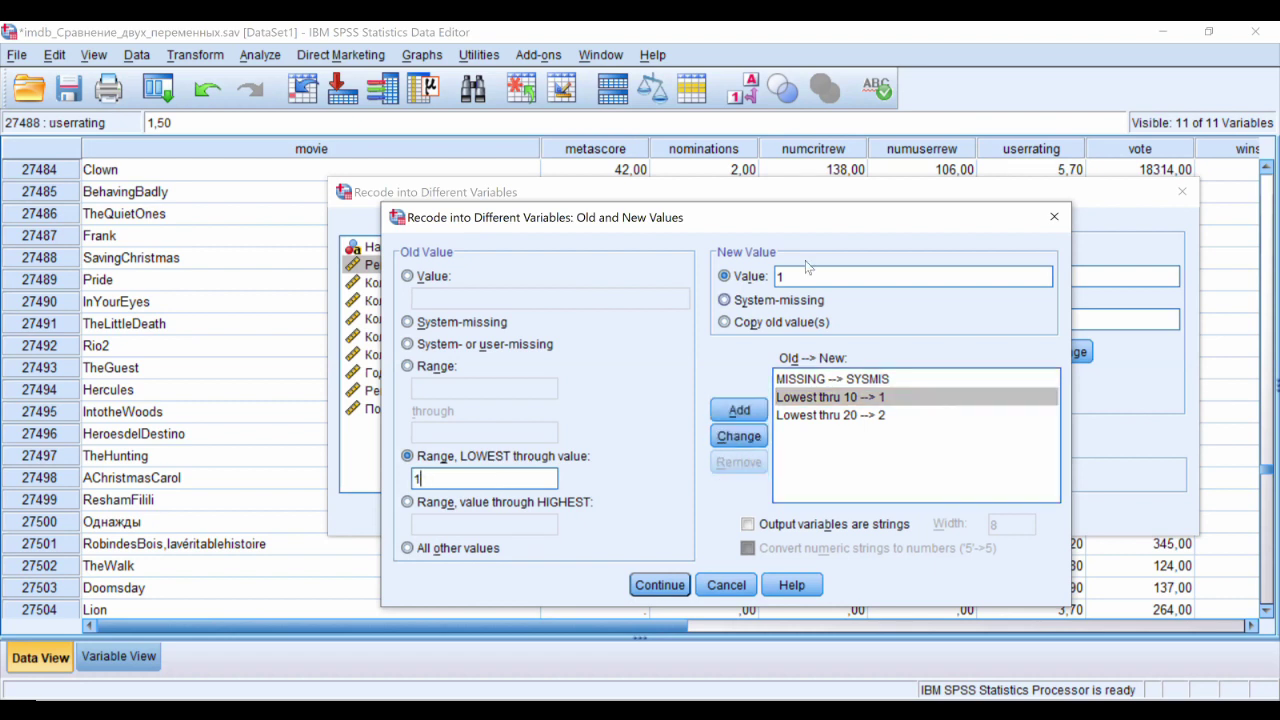
left_click(738, 436)
- Change the second range rule for userrating so that lowest through 2 becomes 2
left_click(822, 397)
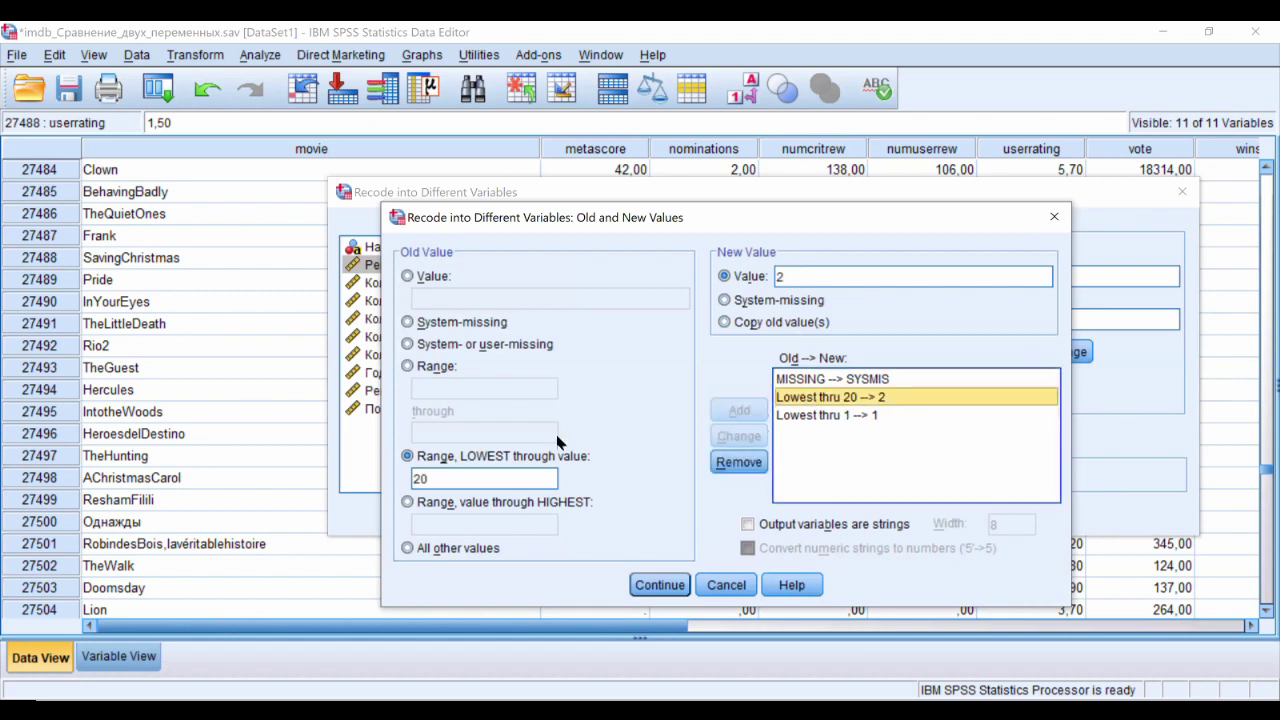
left_click(477, 484)
left_click(478, 482)
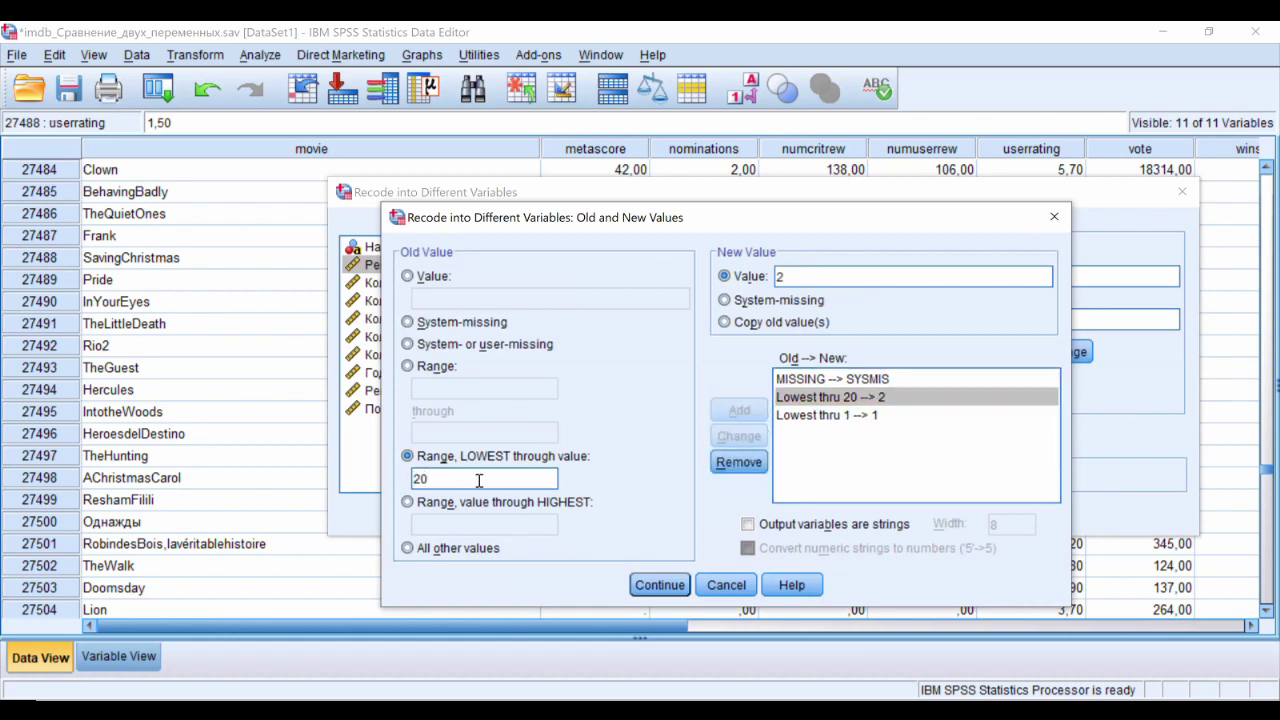
key("BackSpace")
left_click(736, 437)
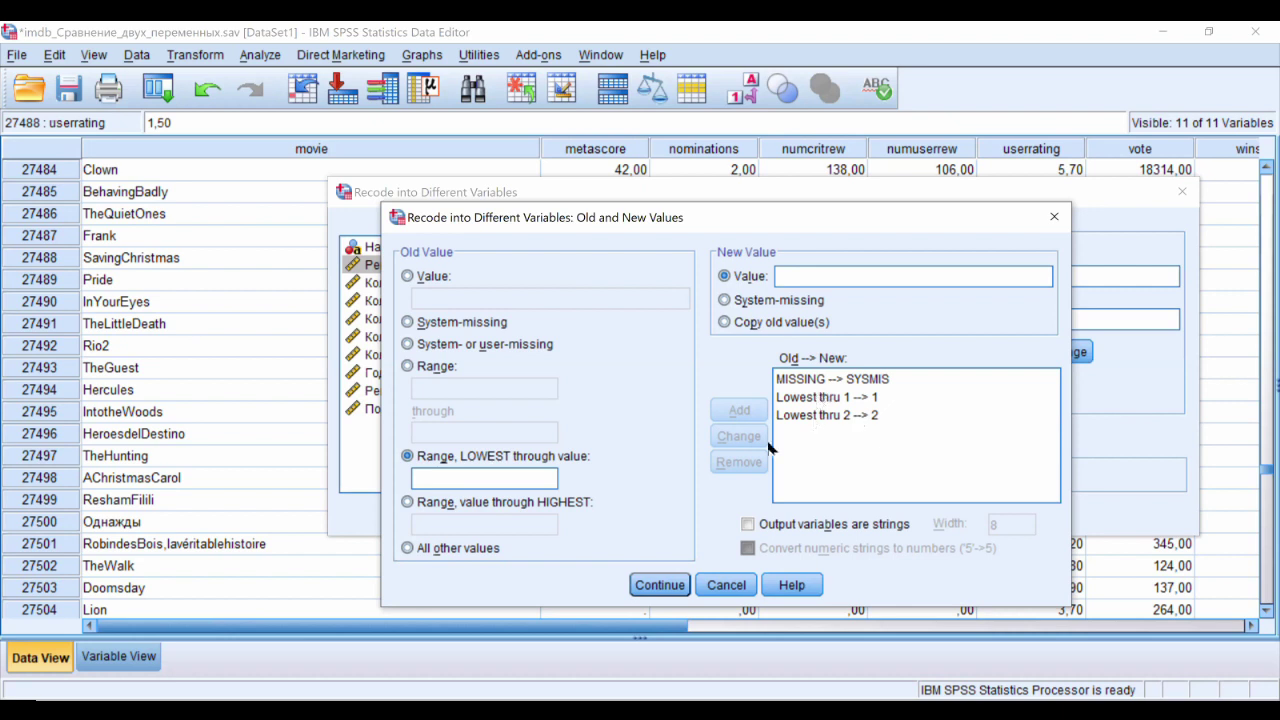
- Add a userrating recode rule turning lowest through 3 into 3, and confirm the recoding
left_click(514, 478)
type("3")
left_click(795, 275)
type("3")
left_click(739, 410)
left_click(660, 585)
left_click(652, 515)
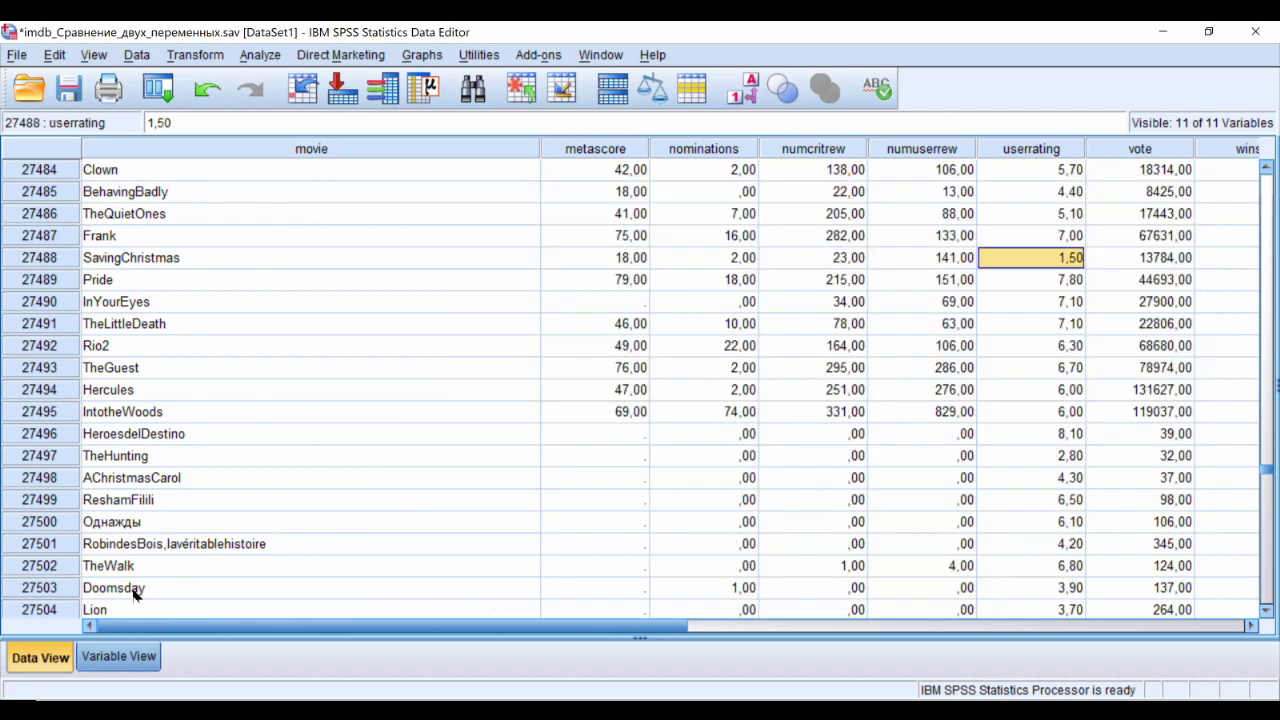
- Check the variable list, and run Explore with metascore_10 and userrating_10 as the dependent variables
left_click(119, 656)
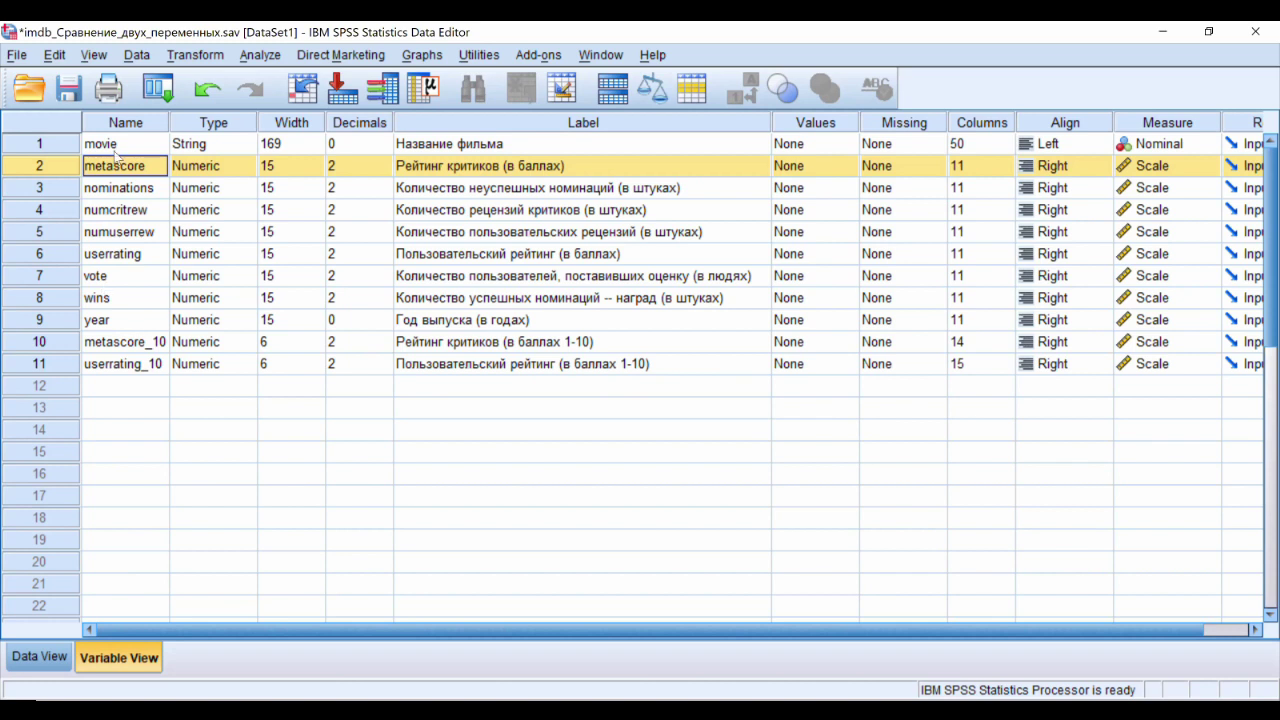
left_click(157, 90)
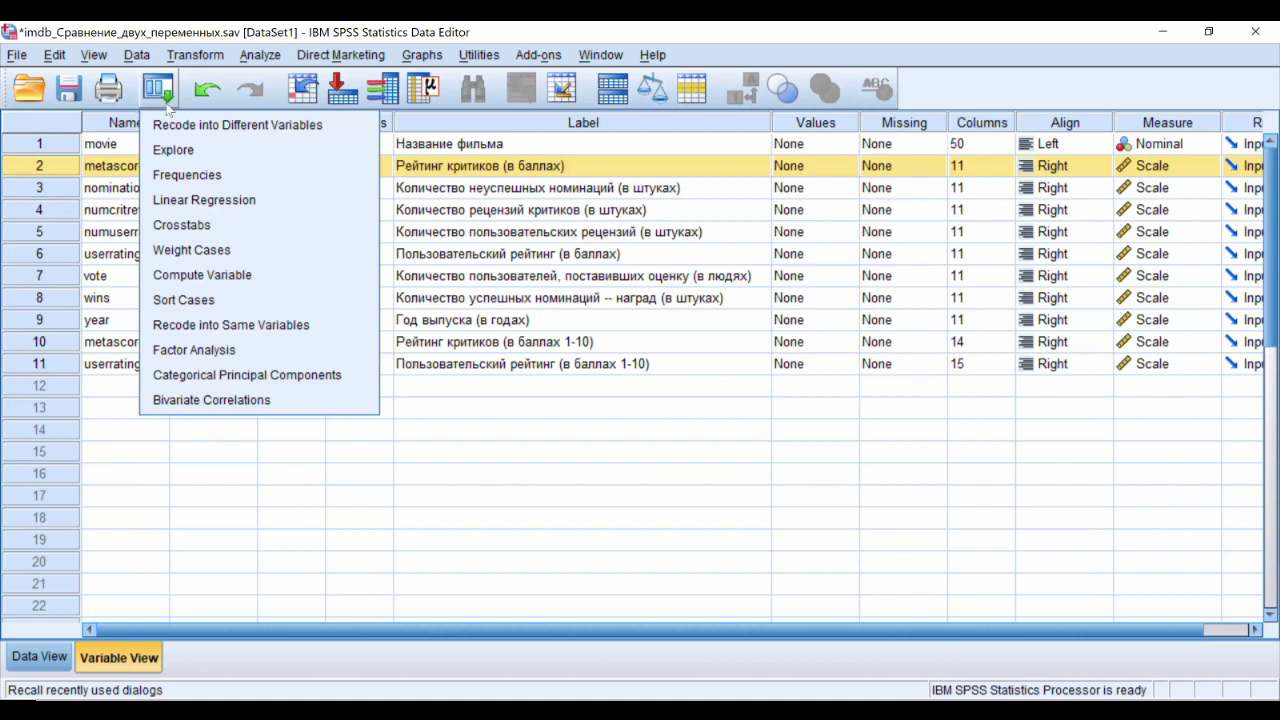
left_click(172, 149)
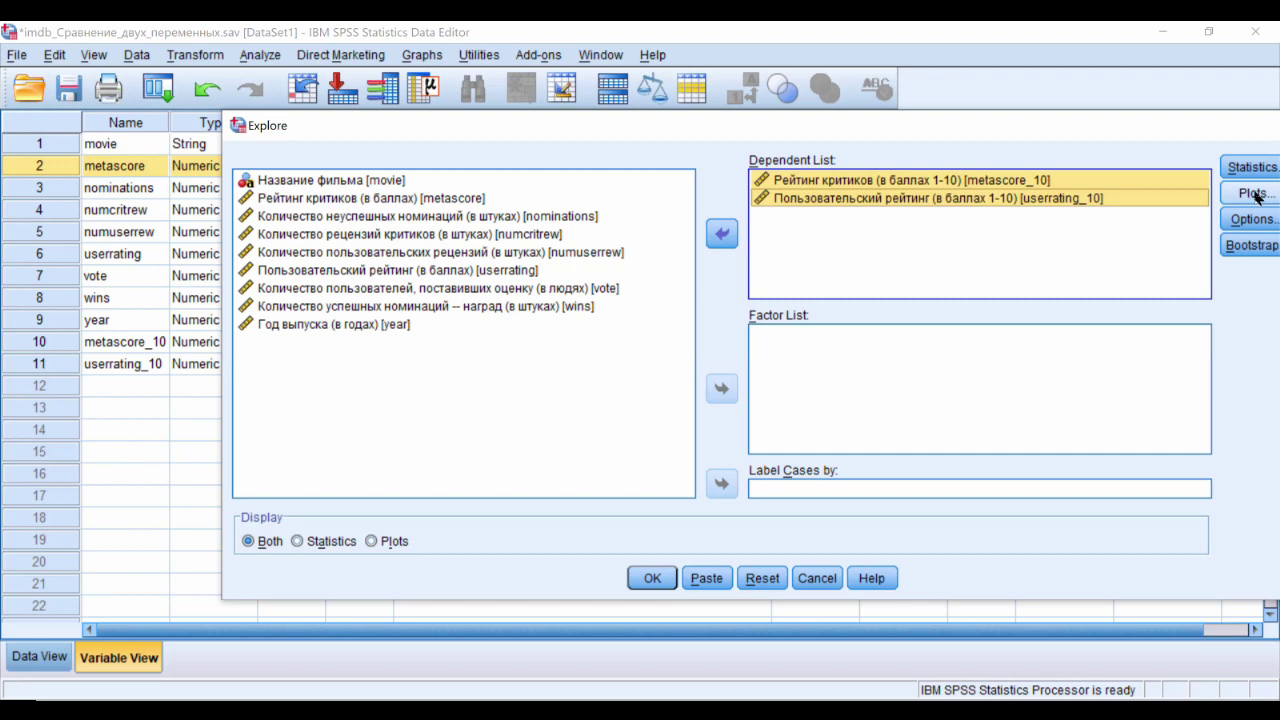
left_click(650, 580)
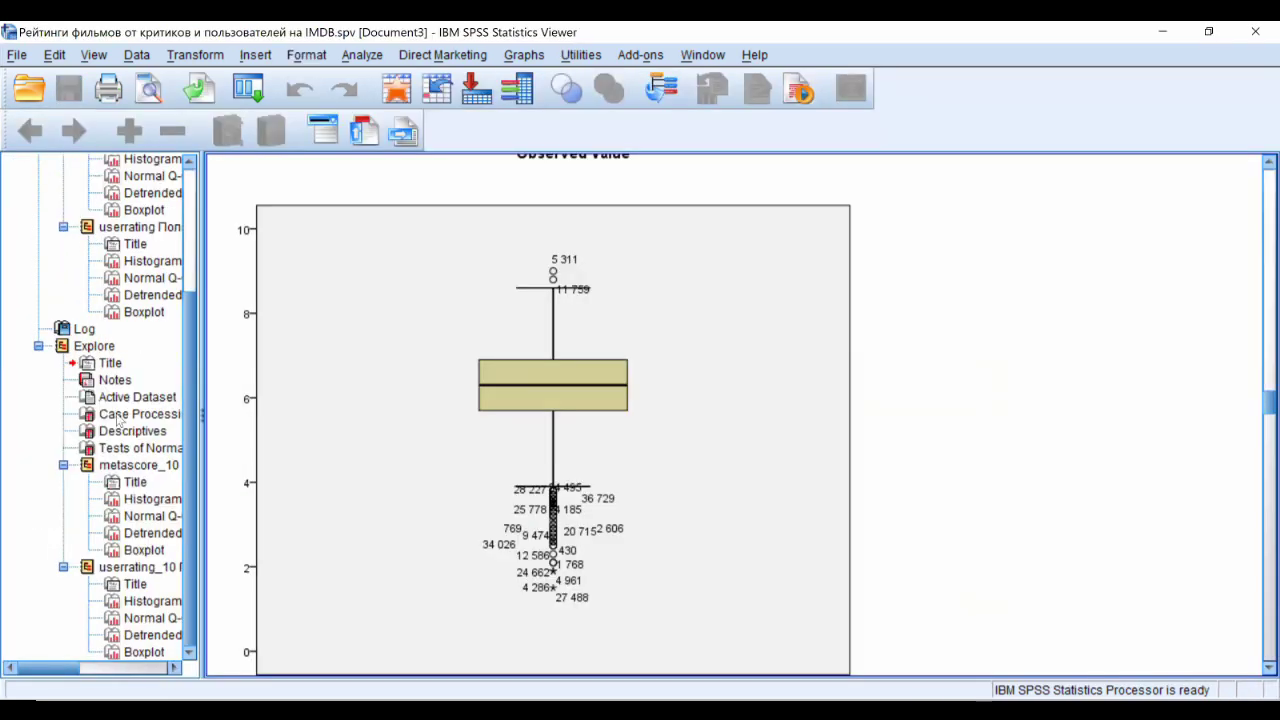
- Examine the descriptives of metascore_10 and userrating_10 in the second Explore output
left_click(94, 347)
scroll(835, 245, "down", 5)
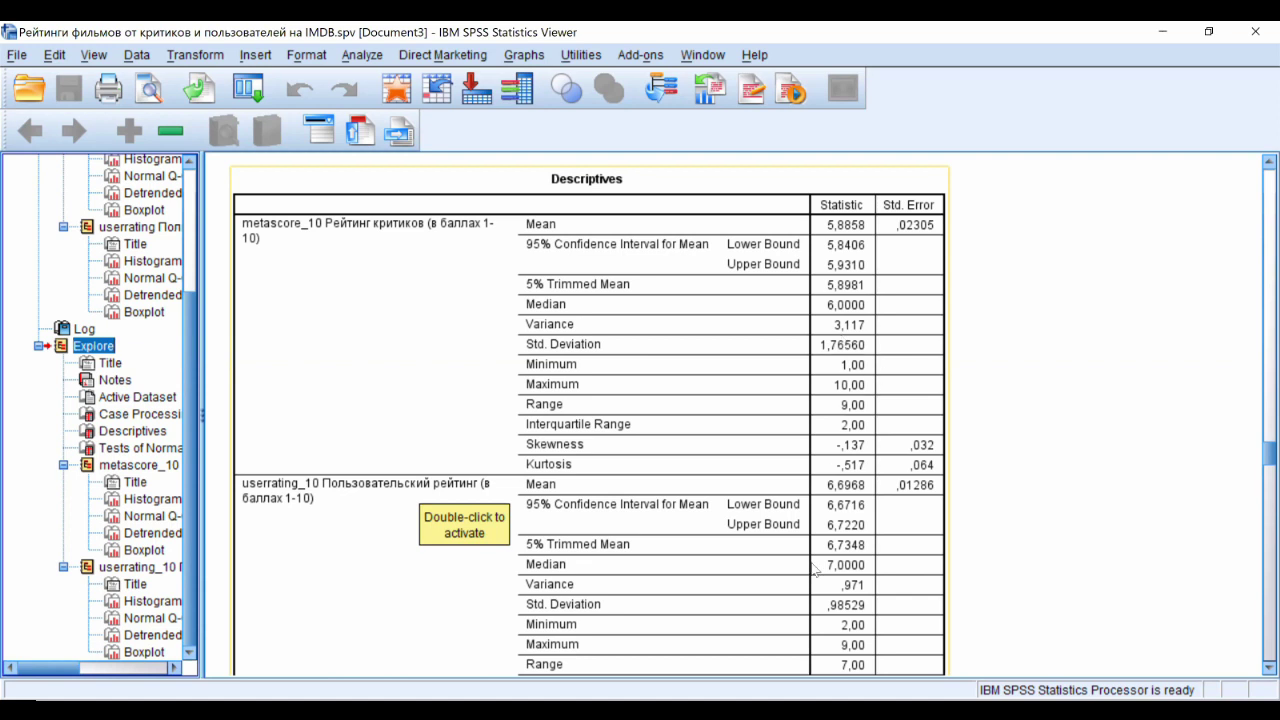
scroll(803, 578, "down", 3)
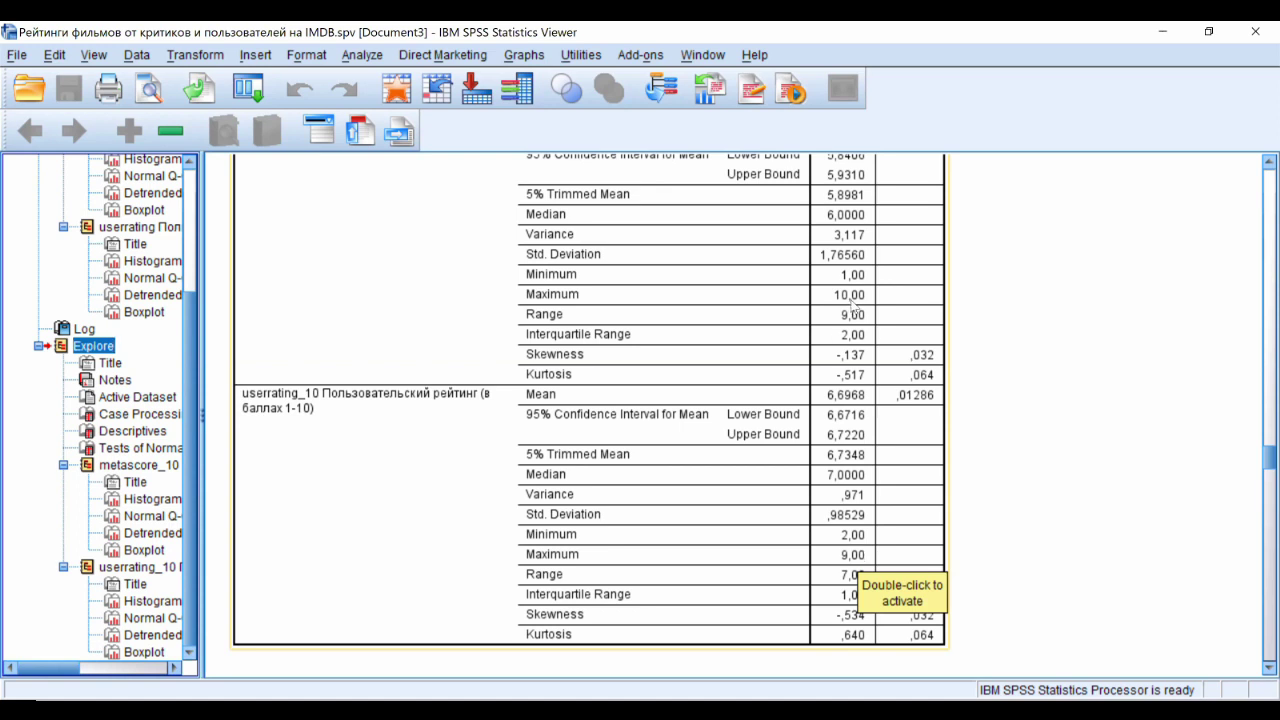
- Examine the normality tests for both recoded ratings, and the histogram and normal Q-Q plot of metascore_10
scroll(1035, 425, "down", 5)
scroll(1035, 425, "down", 3)
scroll(894, 394, "down", 2)
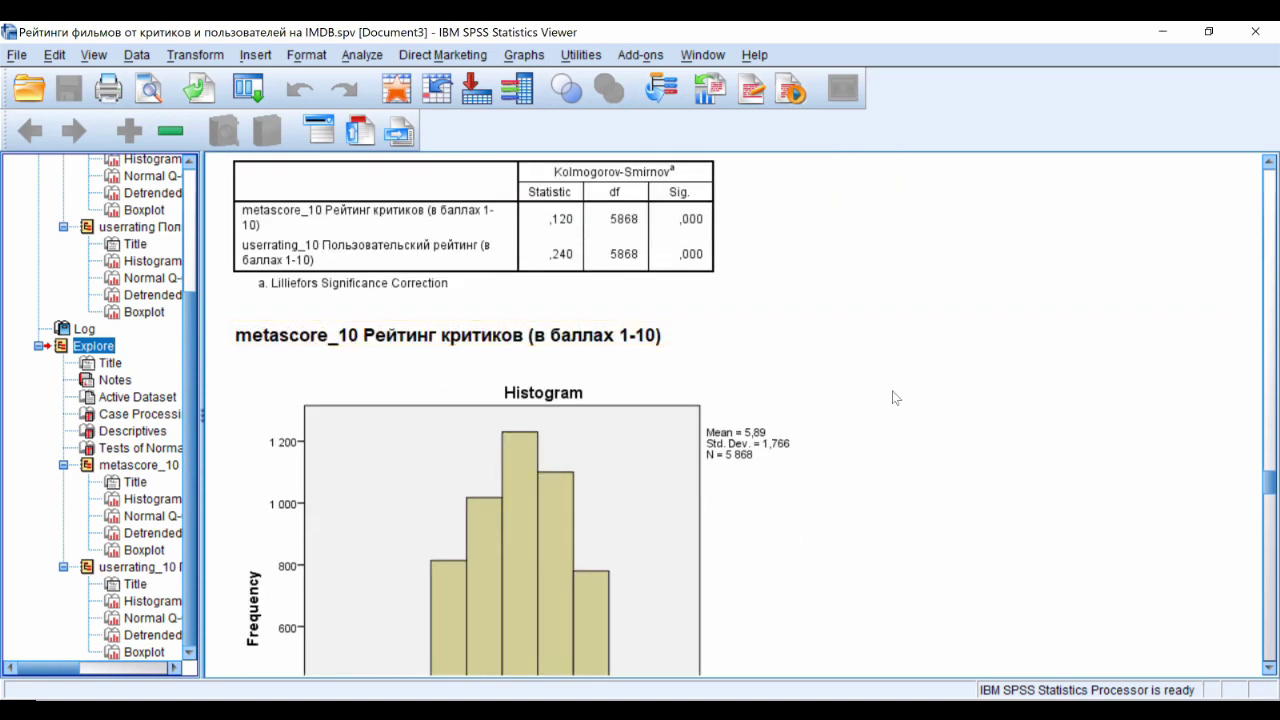
scroll(730, 237, "down", 5)
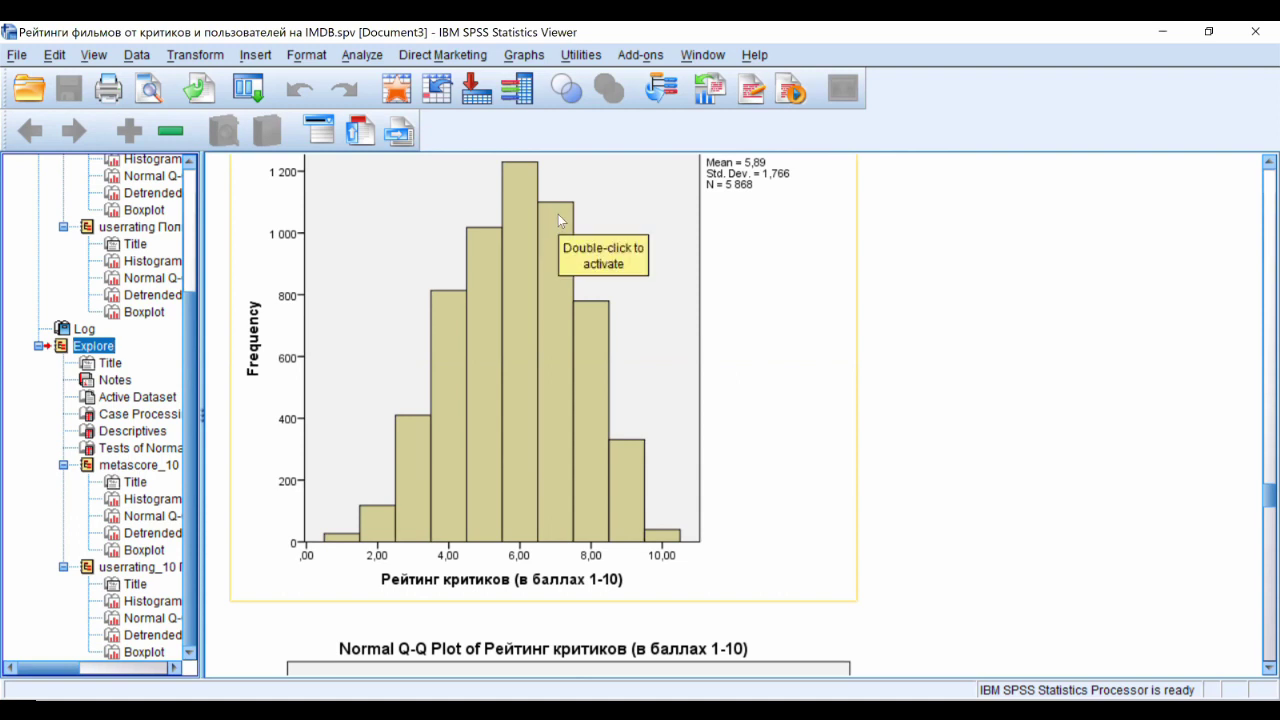
scroll(591, 381, "down", 15)
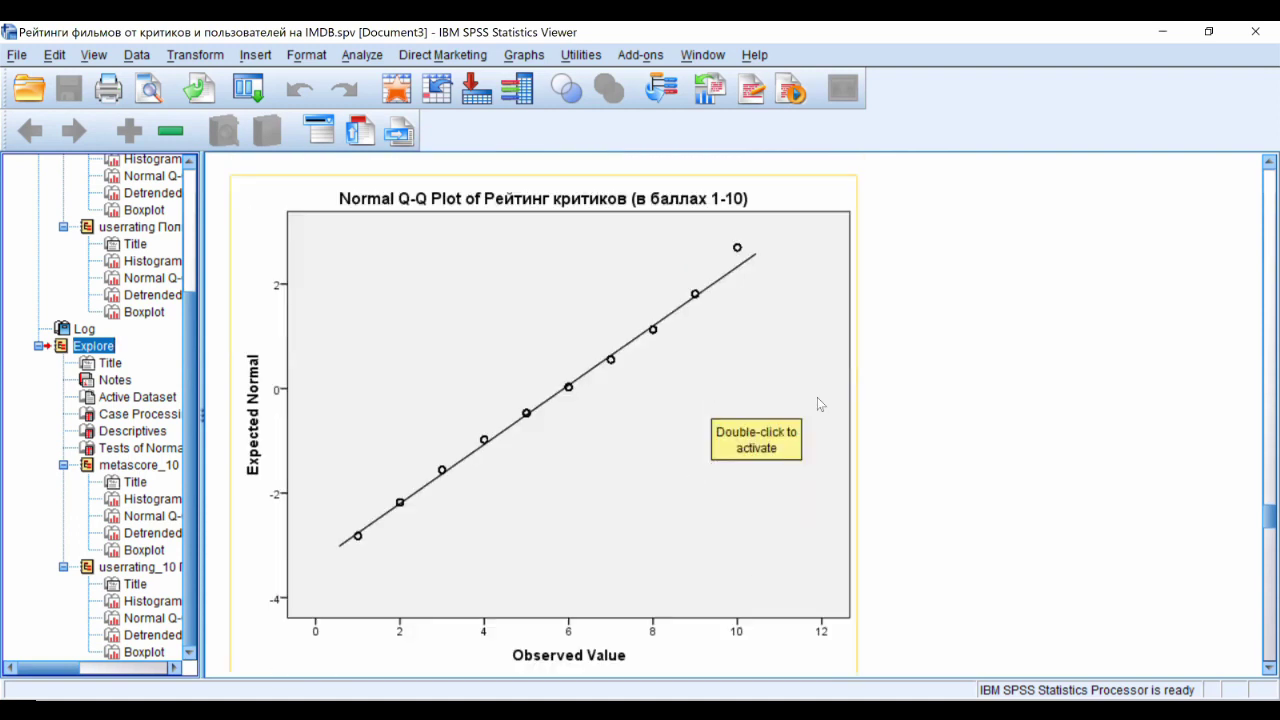
- Examine the histogram and boxplot of userrating_10, including the median, whiskers and outliers
scroll(840, 393, "down", 5)
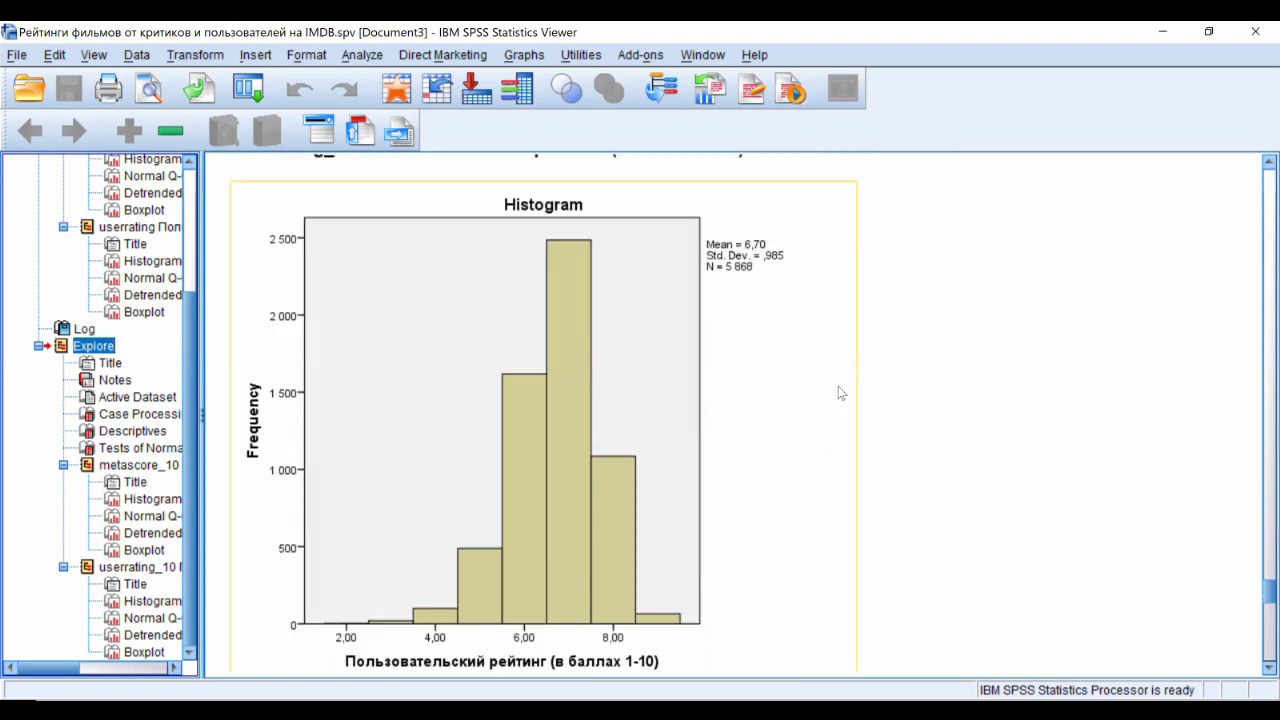
scroll(840, 390, "down", 15)
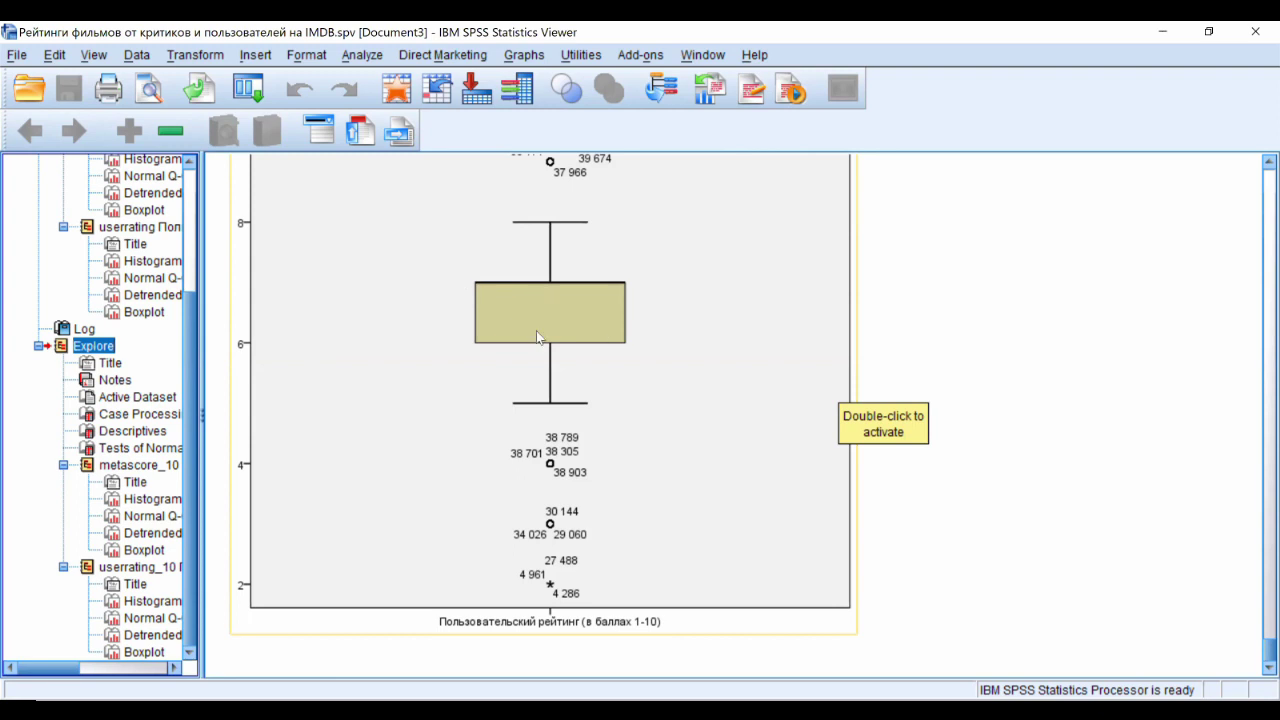
scroll(286, 250, "up", 1)
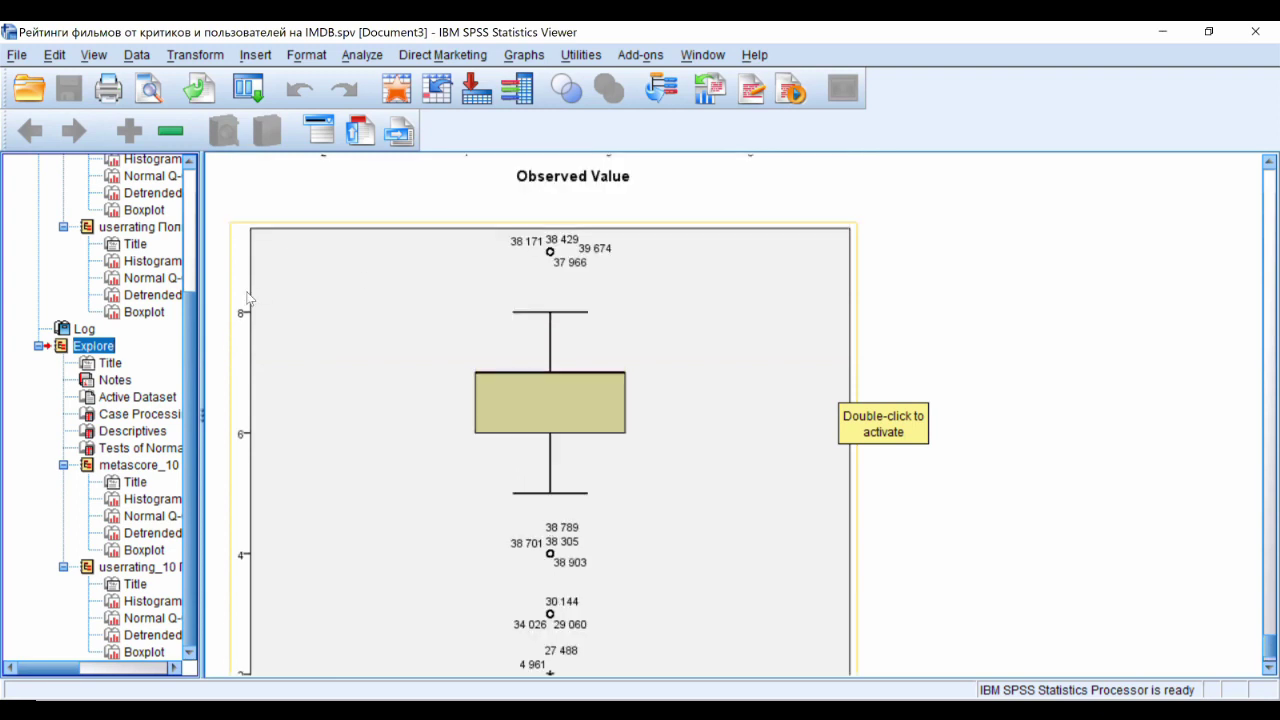
scroll(340, 520, "down", 1)
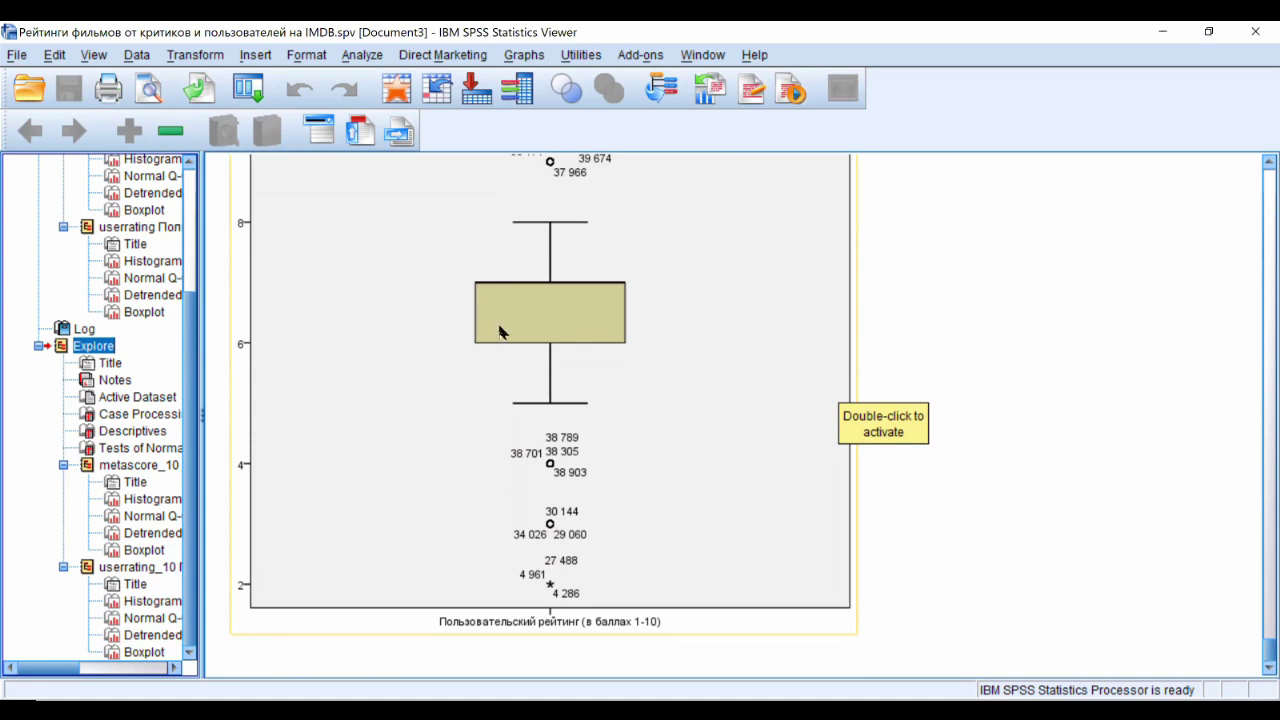
scroll(500, 333, "up", 1)
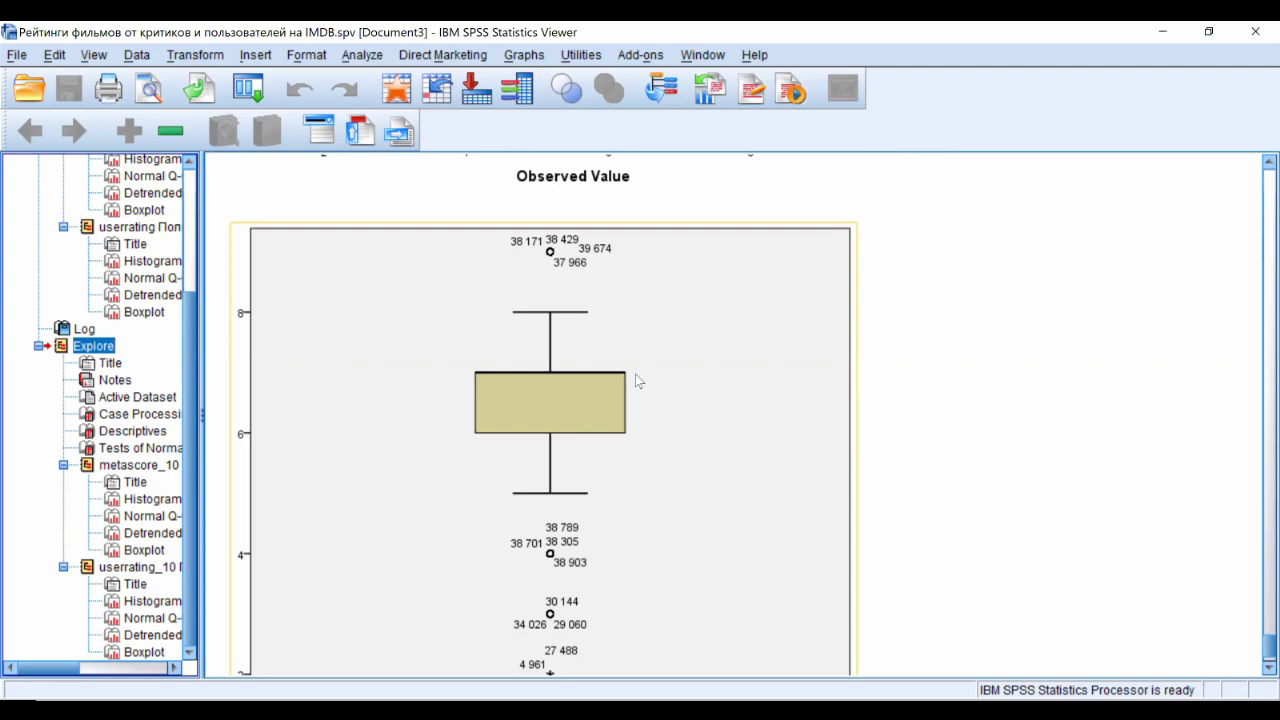
scroll(638, 381, "down", 2)
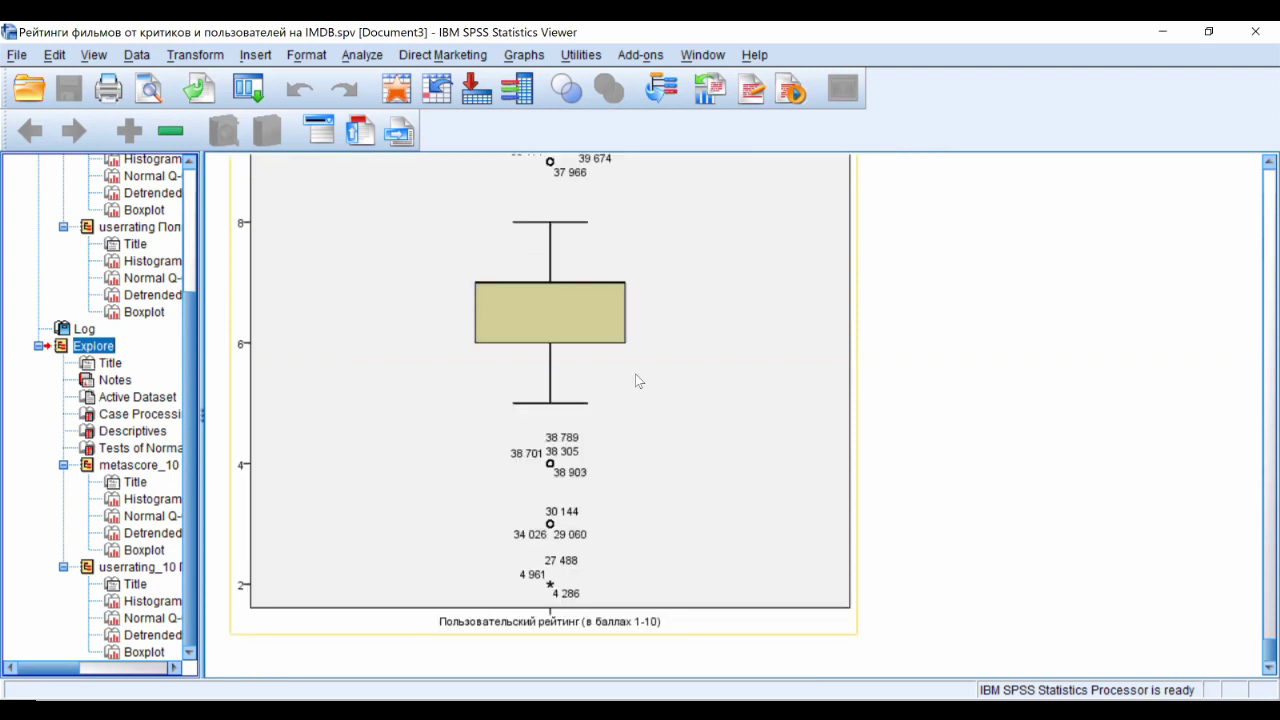